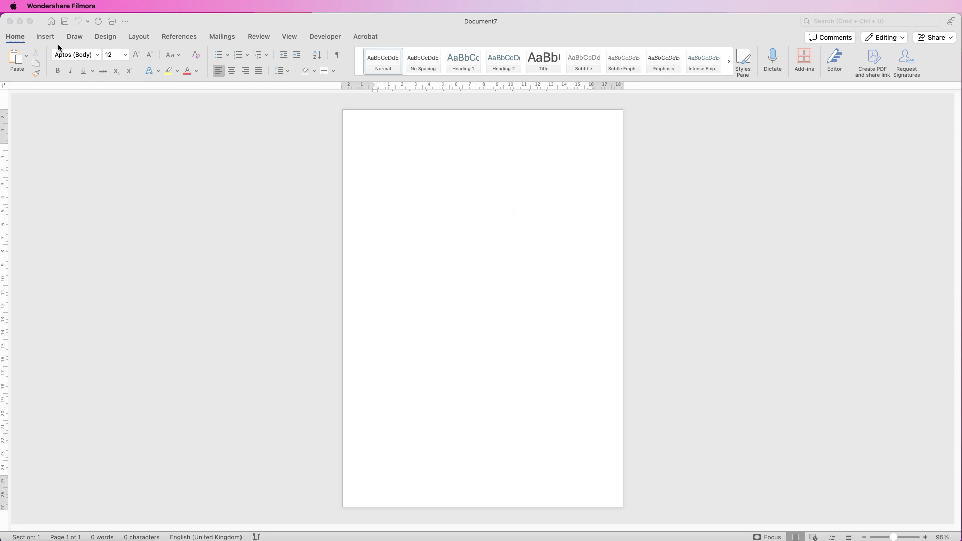
Step: Insert the Desktop picture human-skeleton-5500722_1280.webp into Document7
click(45, 36)
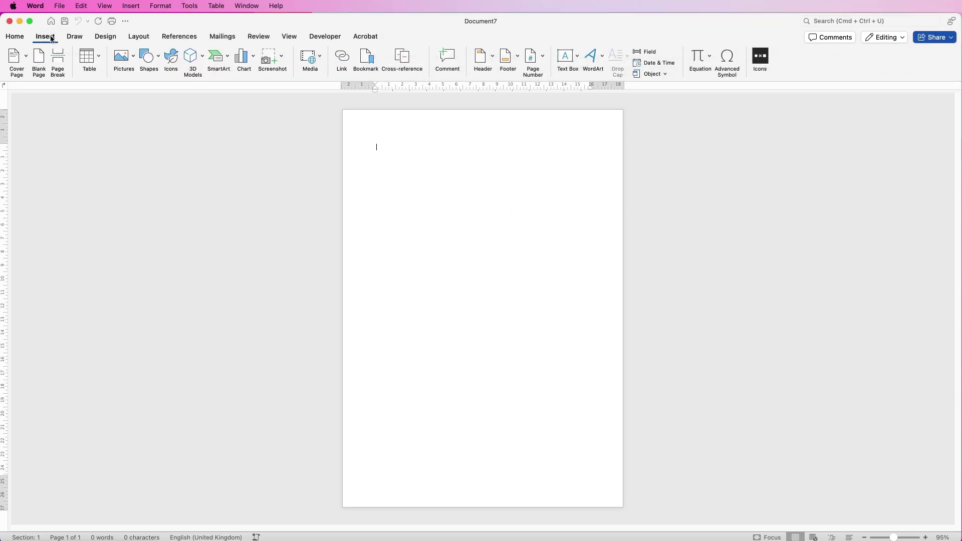
click(134, 59)
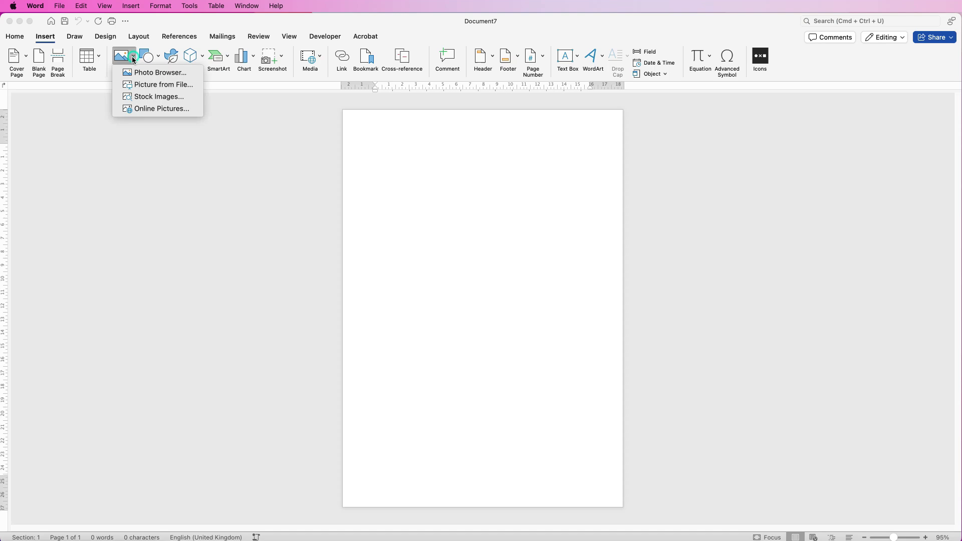
click(149, 86)
click(485, 166)
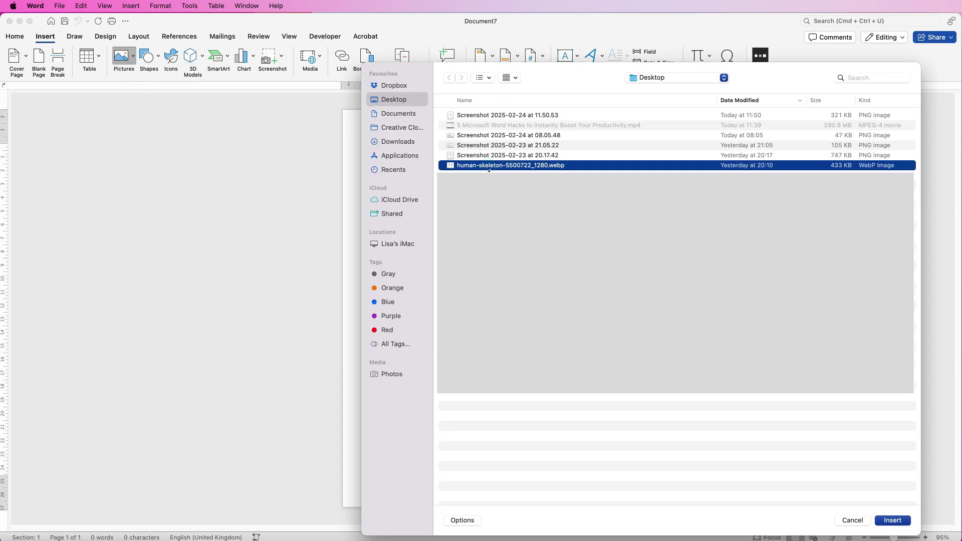
click(892, 520)
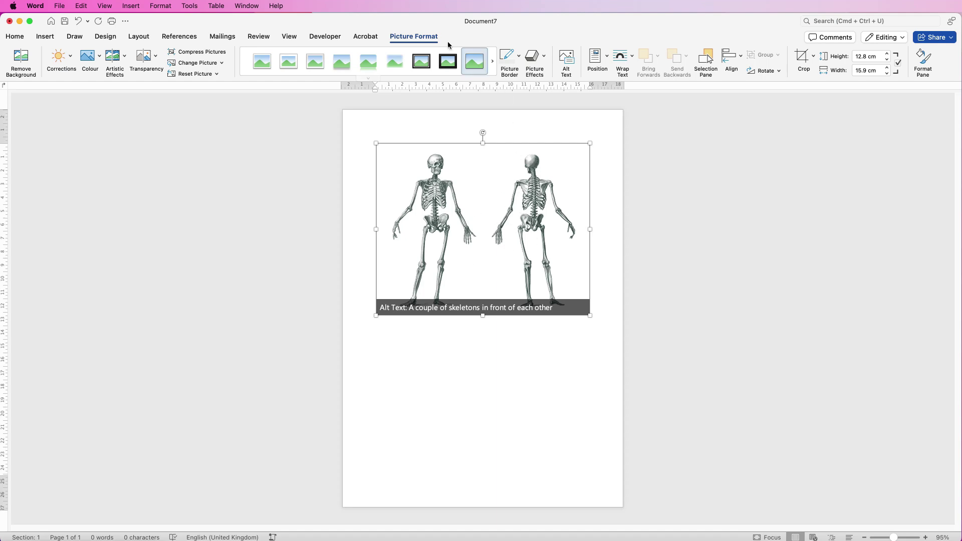
Step: Crop off the back-view skeleton so the picture measures 12.8 × 8.11 cm
click(801, 60)
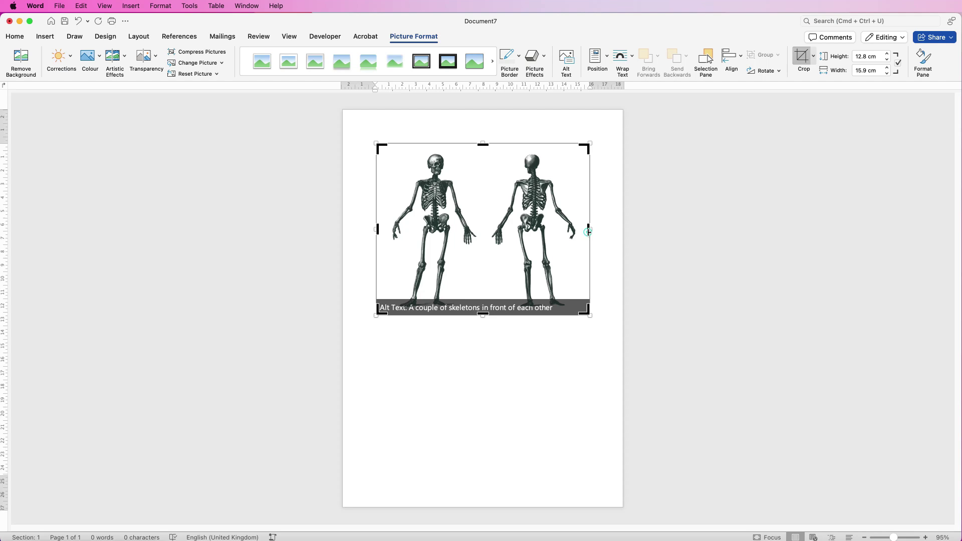
drag(588, 232, 484, 234)
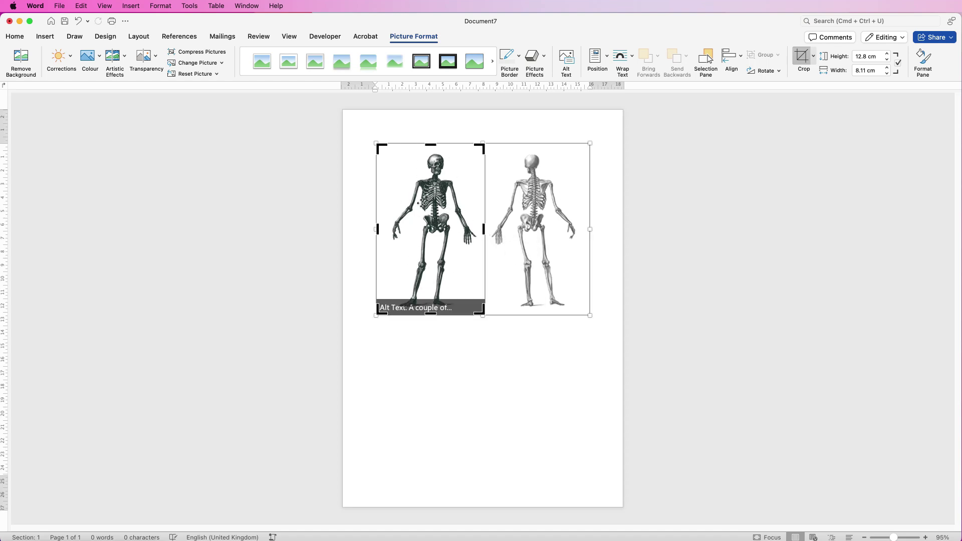
key(Escape)
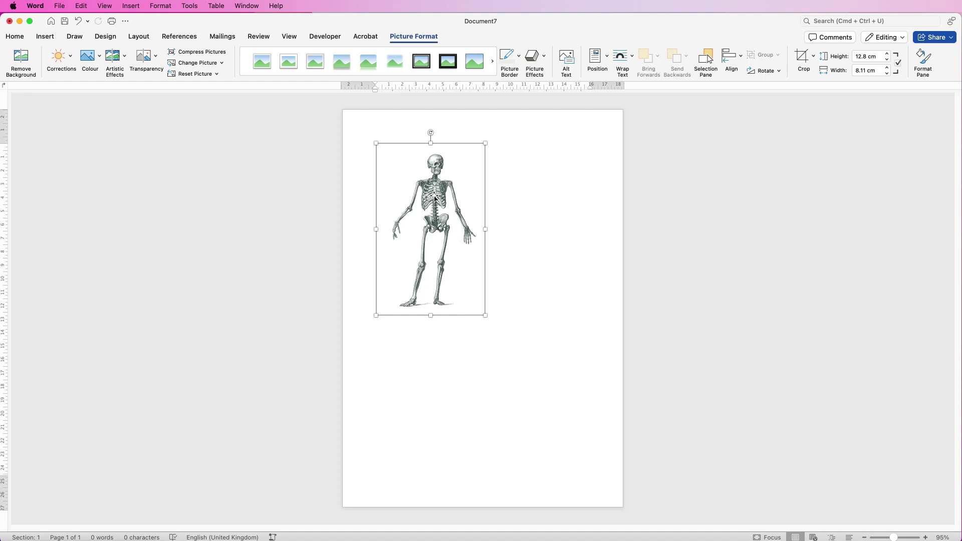
mouse_move(435, 199)
mouse_down()
mouse_move(496, 254)
mouse_move(444, 203)
mouse_up()
Step: Float the skeleton in front of text, centre it, and enlarge it to 20.04 × 12.69 cm
click(632, 58)
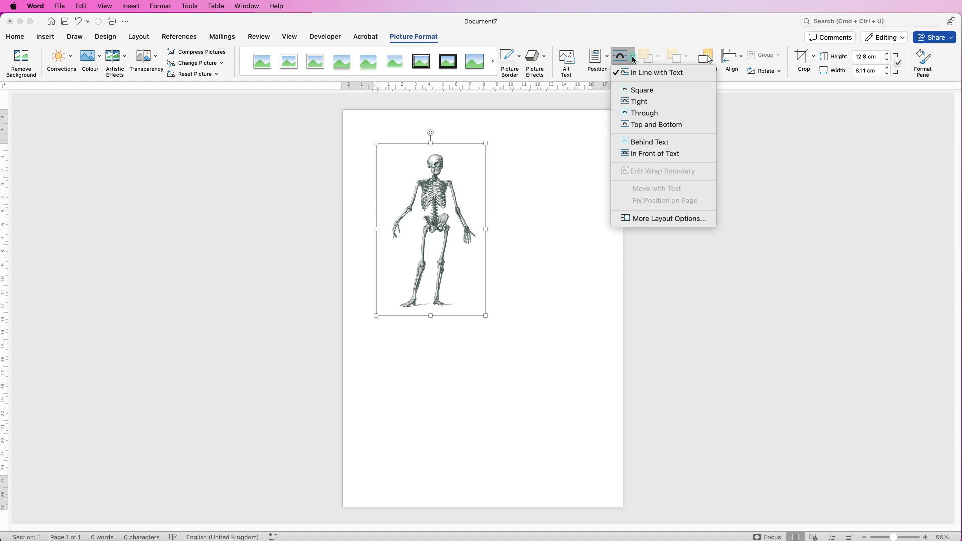
click(634, 155)
drag(432, 203, 494, 294)
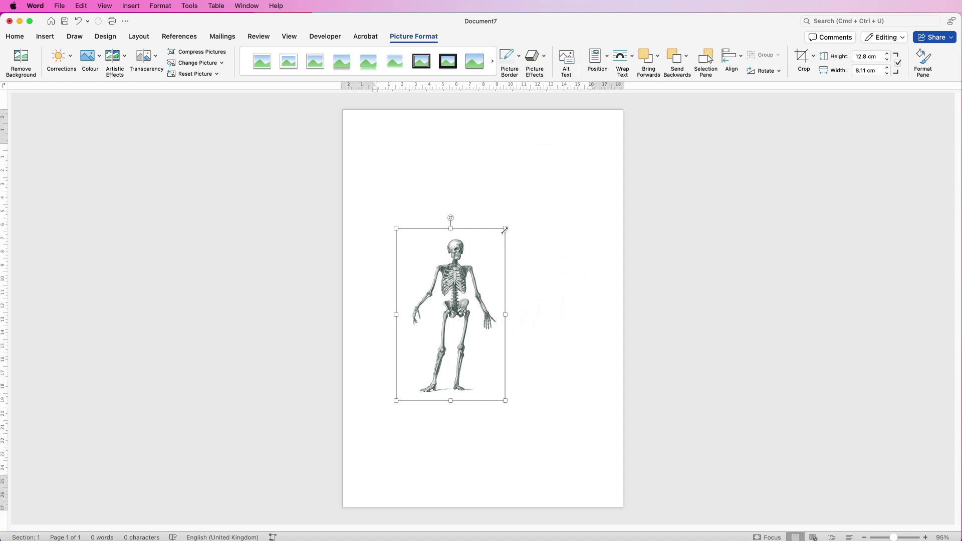
drag(508, 226, 503, 275)
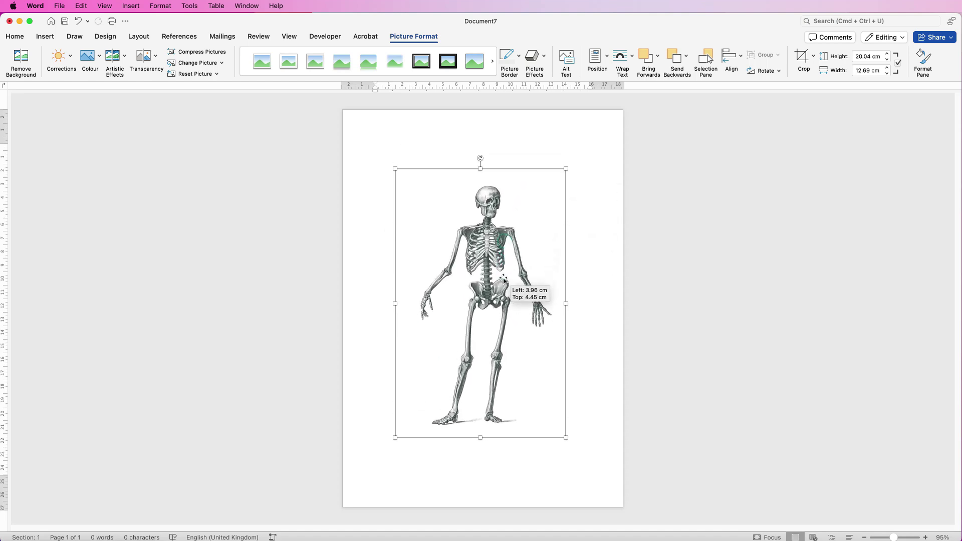
click(619, 282)
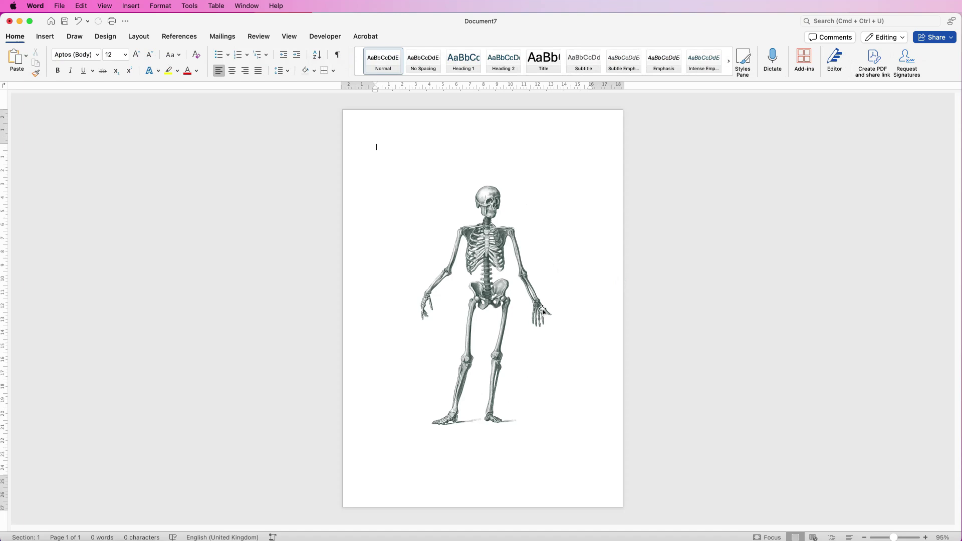
Step: Draw a text box upper right of the skull, type 'Skull' and select the word
click(46, 37)
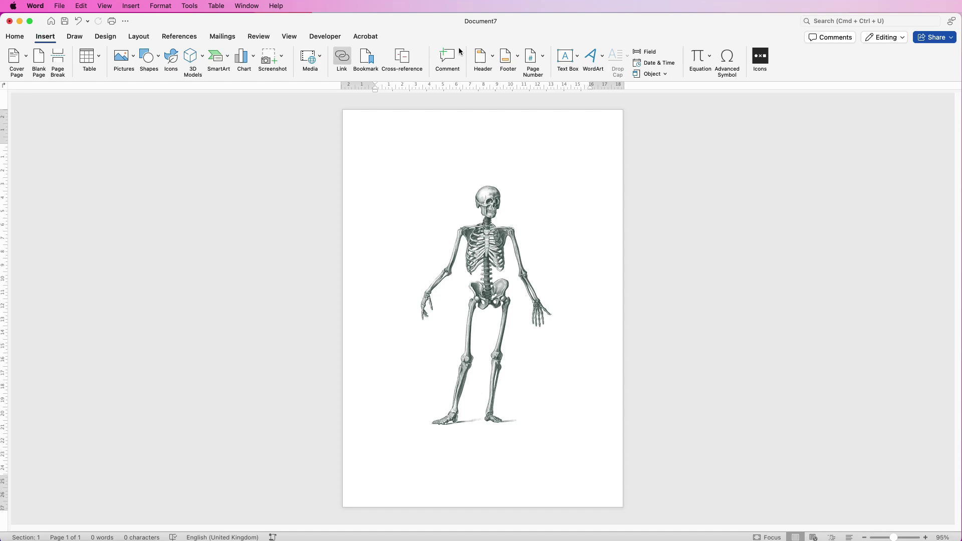
click(578, 59)
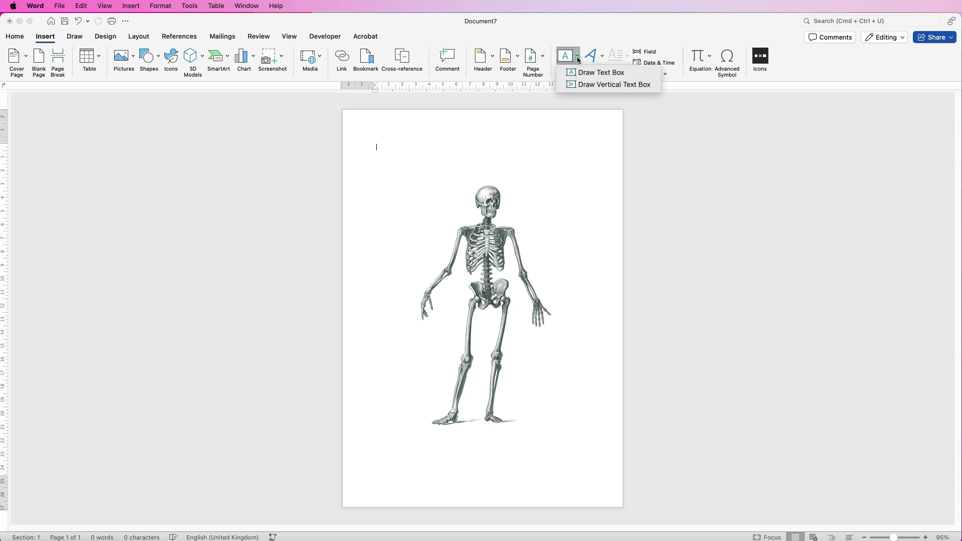
click(592, 74)
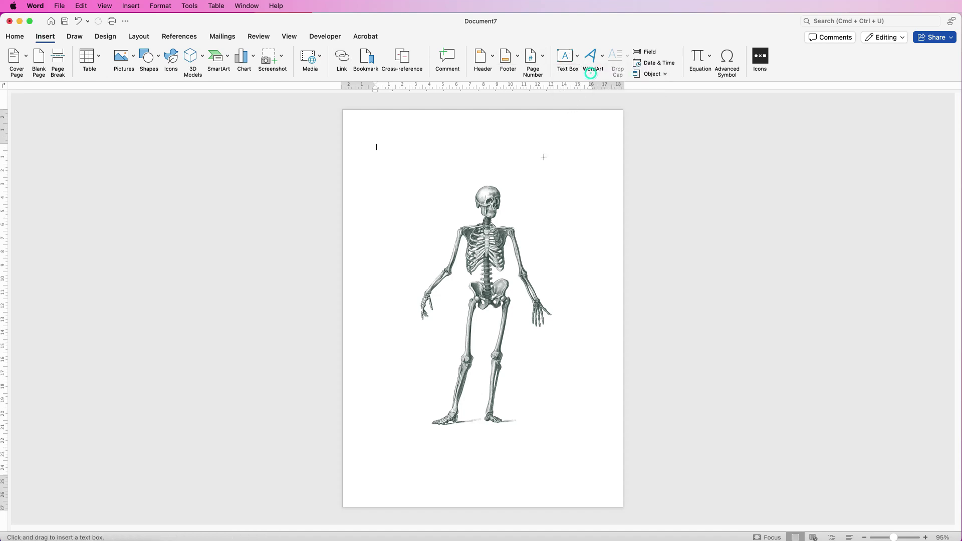
mouse_move(529, 164)
mouse_down()
mouse_move(549, 182)
mouse_move(587, 187)
mouse_up()
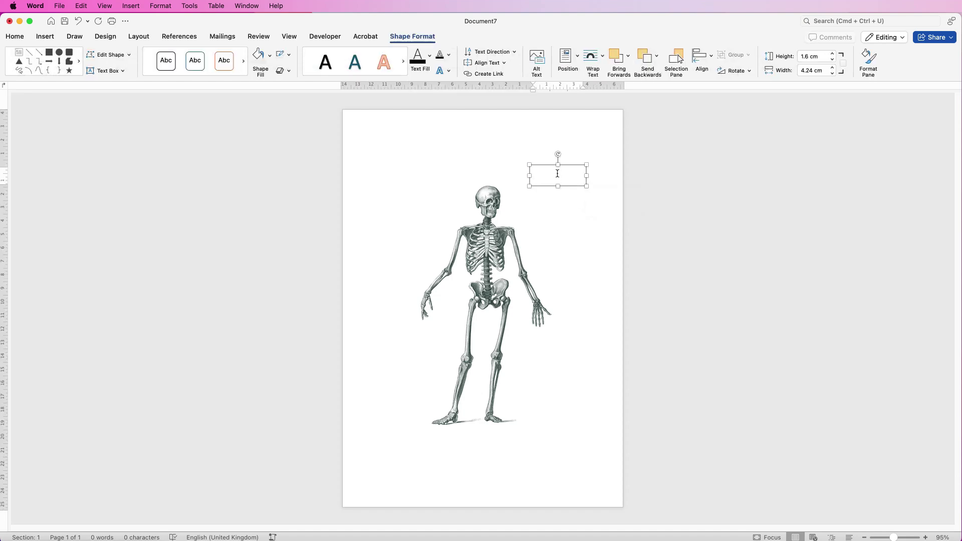
text(Skull)
scroll(558, 173, up, 5)
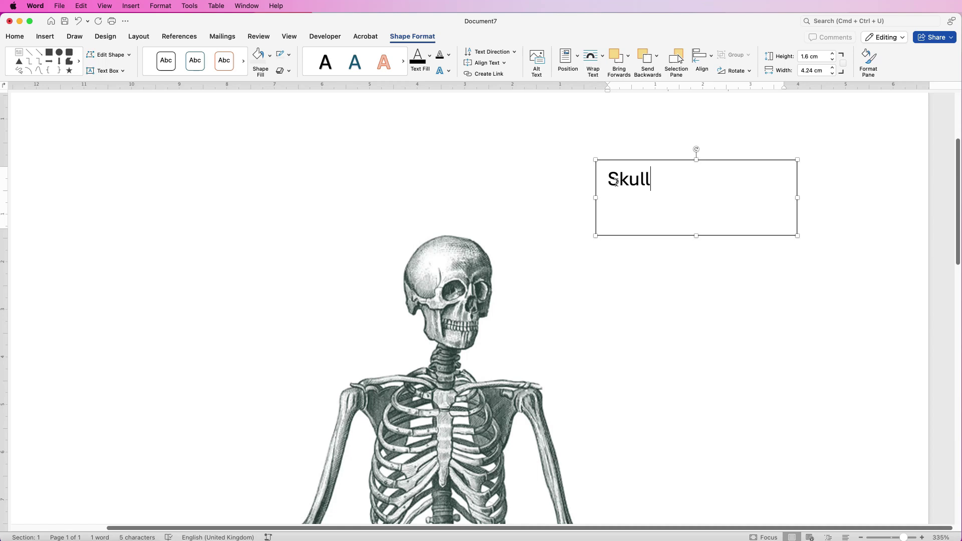
drag(650, 181, 547, 171)
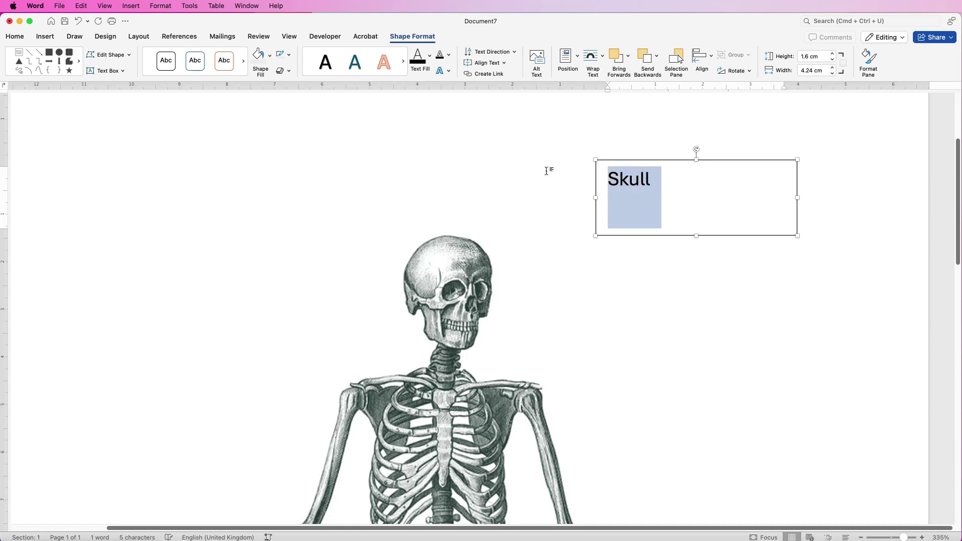
Step: Format the Skull label as bold Avenir at 14 pt
click(14, 38)
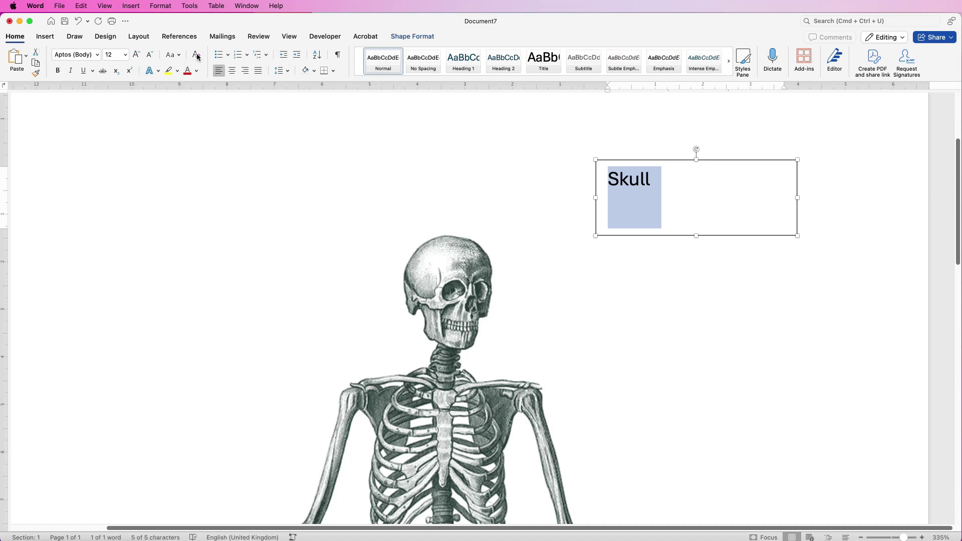
click(98, 58)
click(90, 158)
click(58, 74)
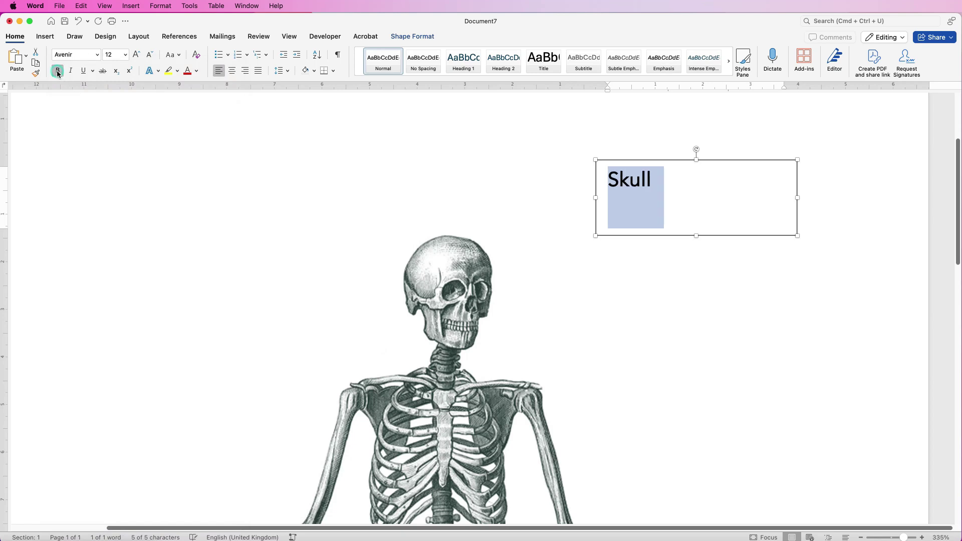
click(125, 55)
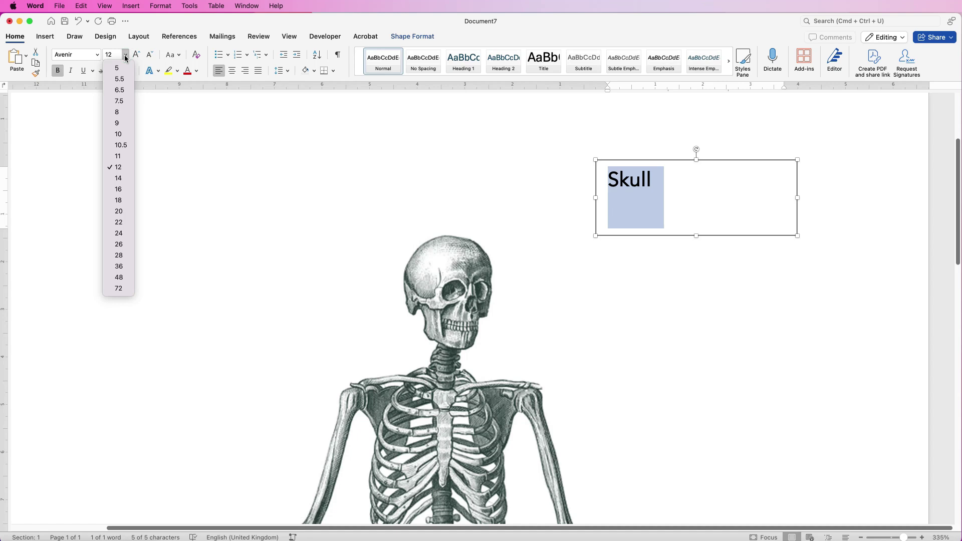
click(125, 58)
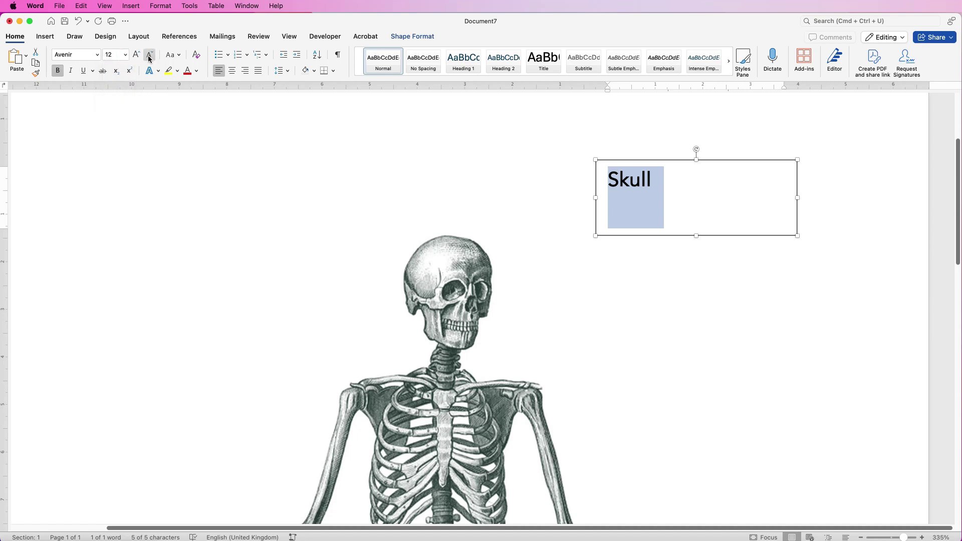
click(136, 58)
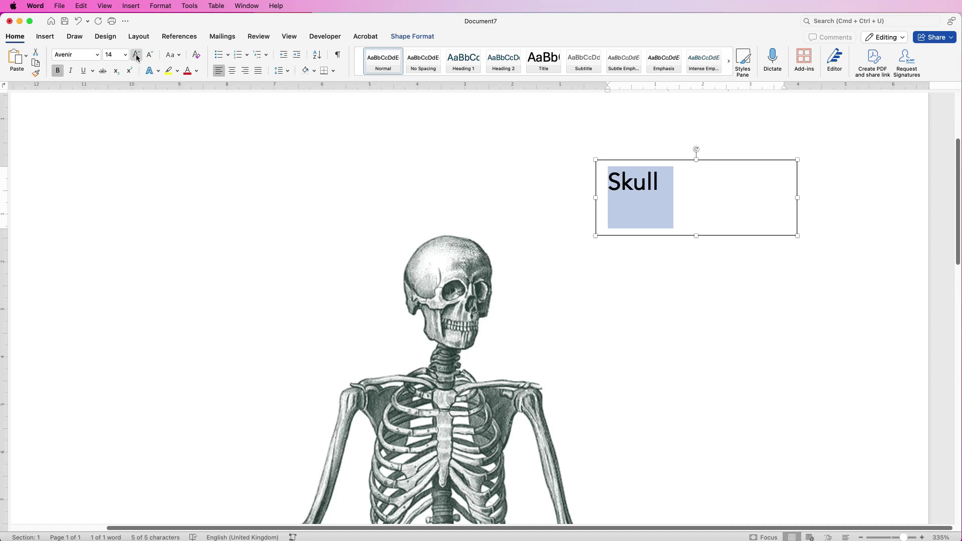
click(197, 71)
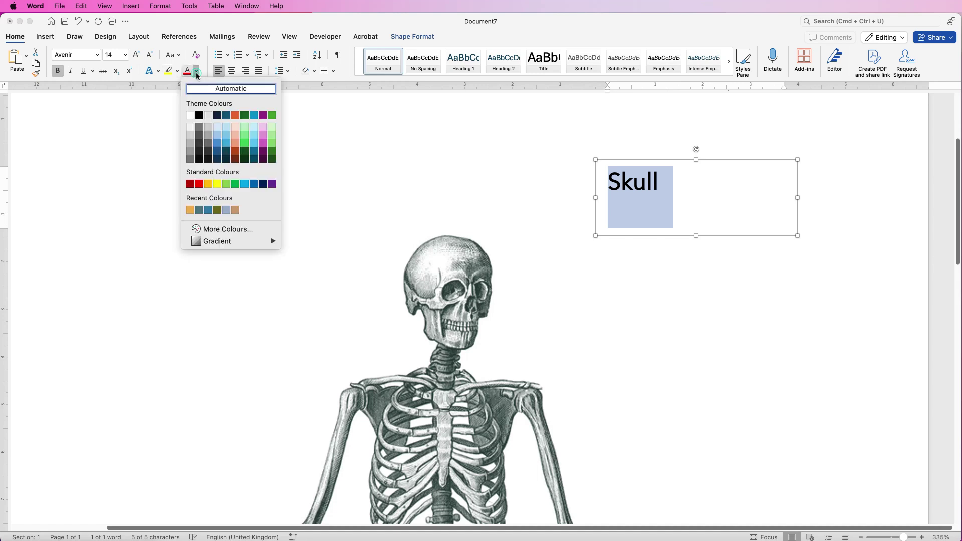
click(196, 73)
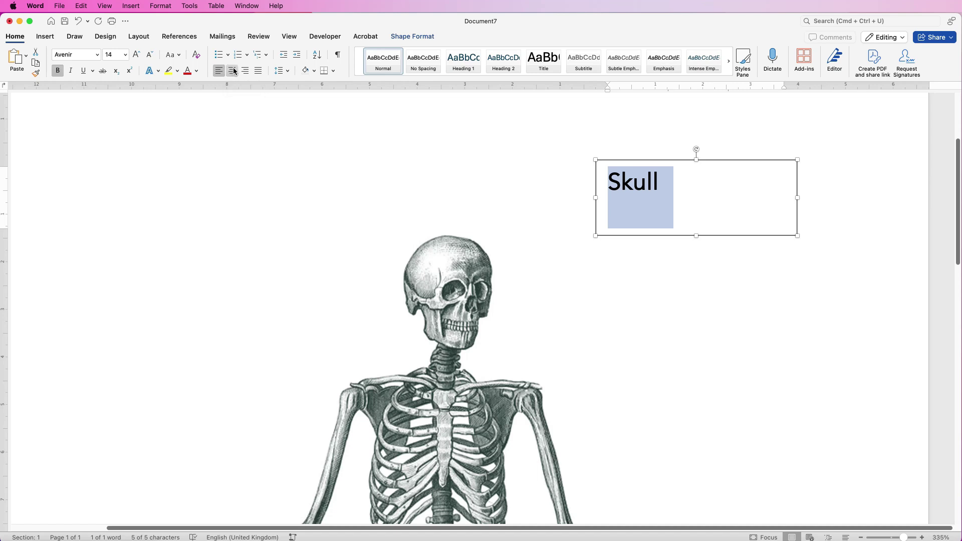
Step: Centre the Skull text and resize its box to fit the word beside the skull
click(232, 73)
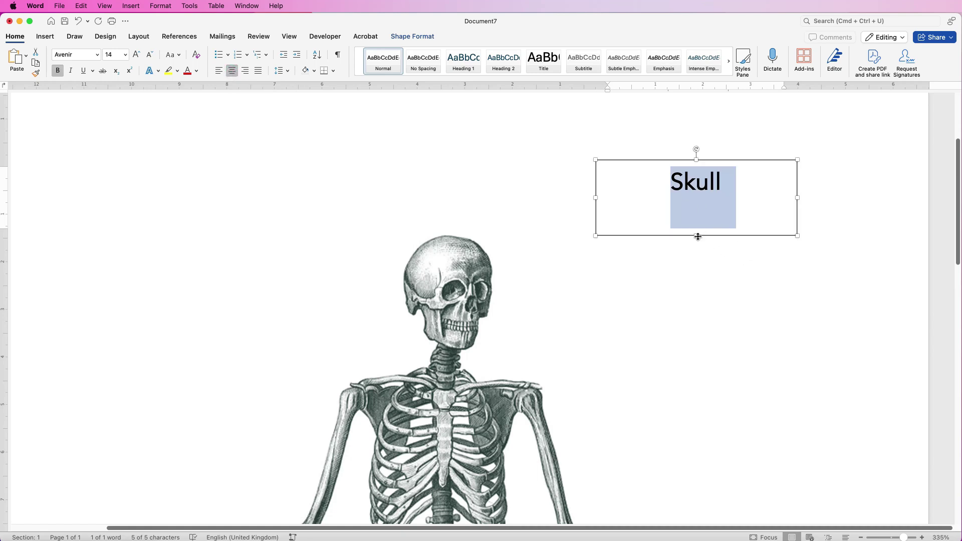
drag(696, 237, 702, 207)
drag(797, 182, 686, 183)
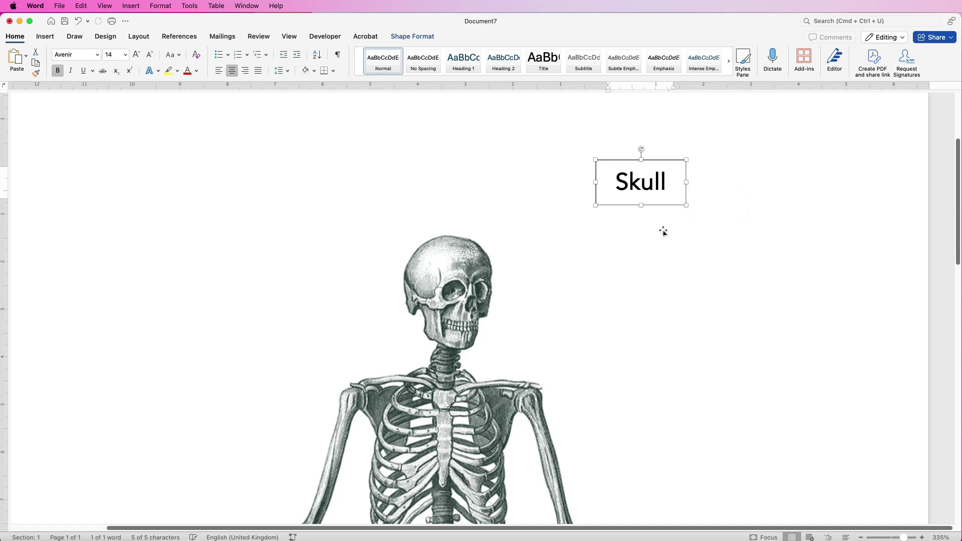
click(651, 230)
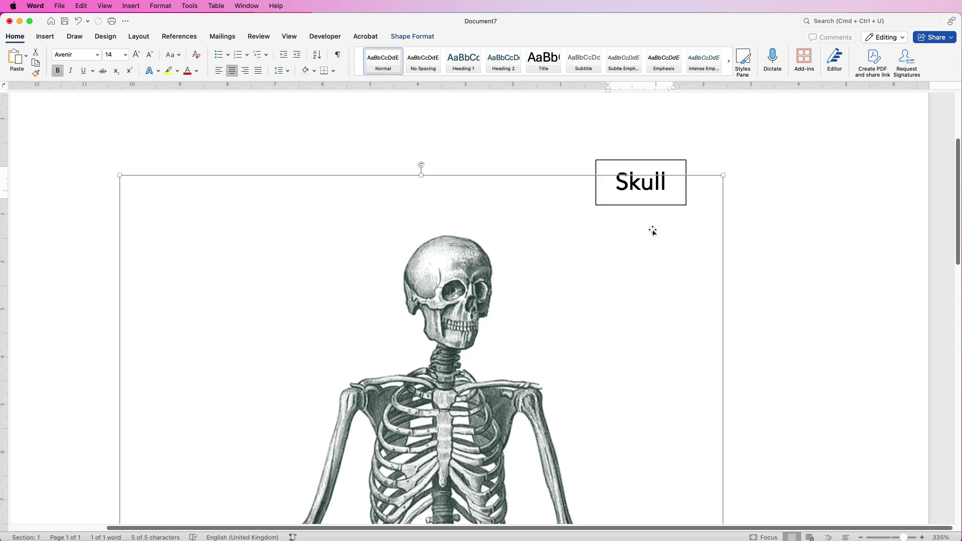
click(764, 209)
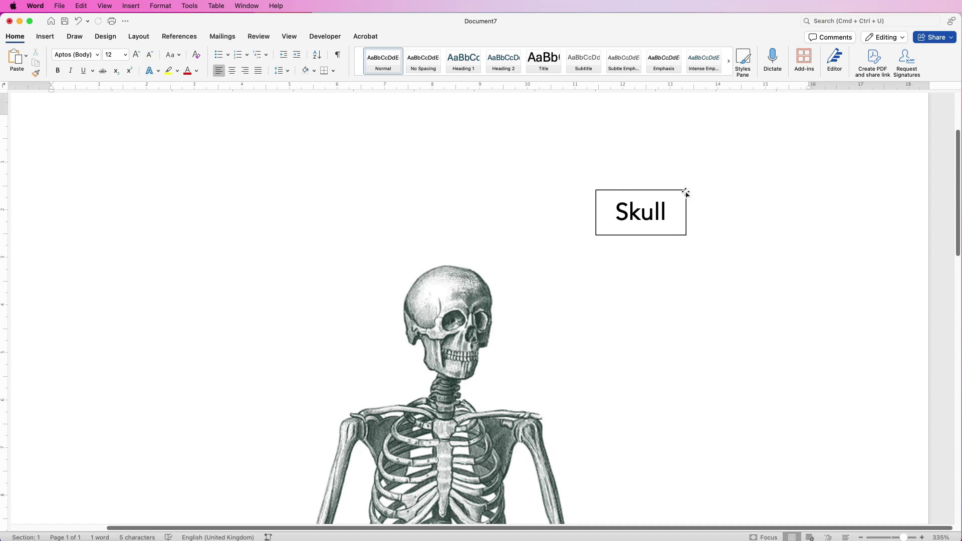
Step: Give the Skull box an aqua outline with a 2¼ pt weight
click(685, 190)
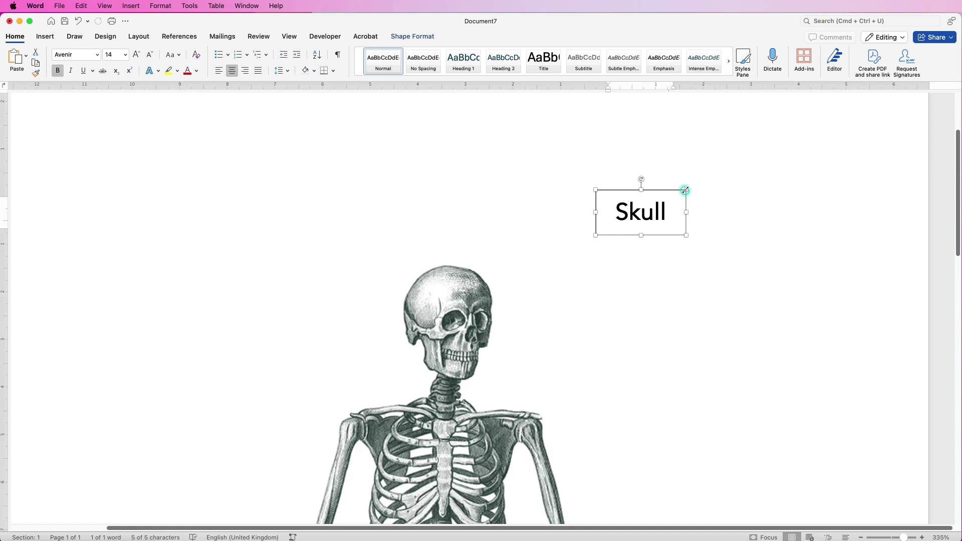
click(420, 37)
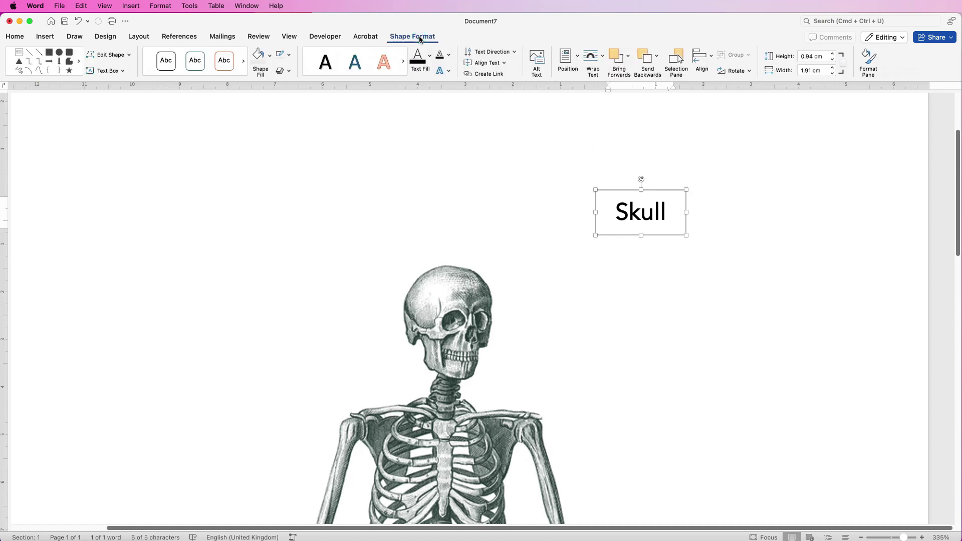
click(289, 57)
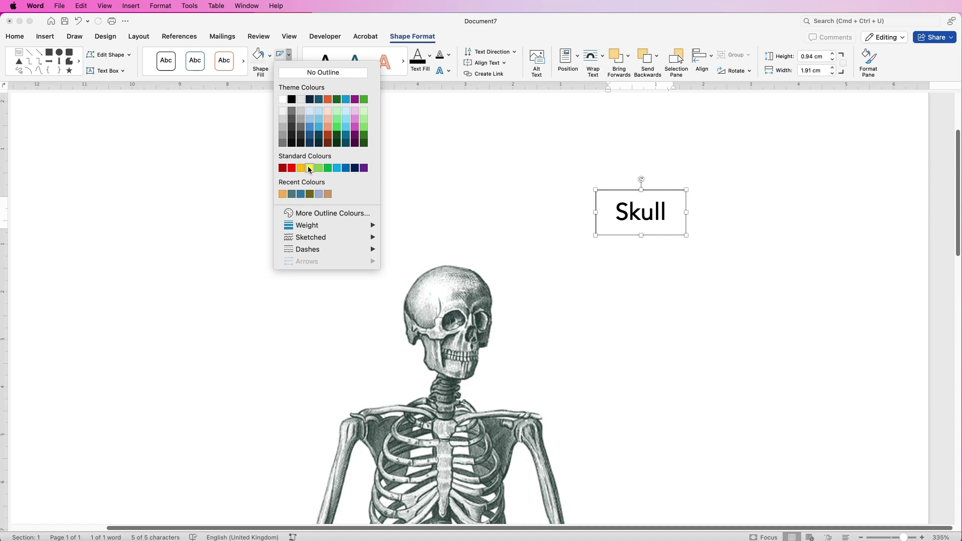
click(300, 194)
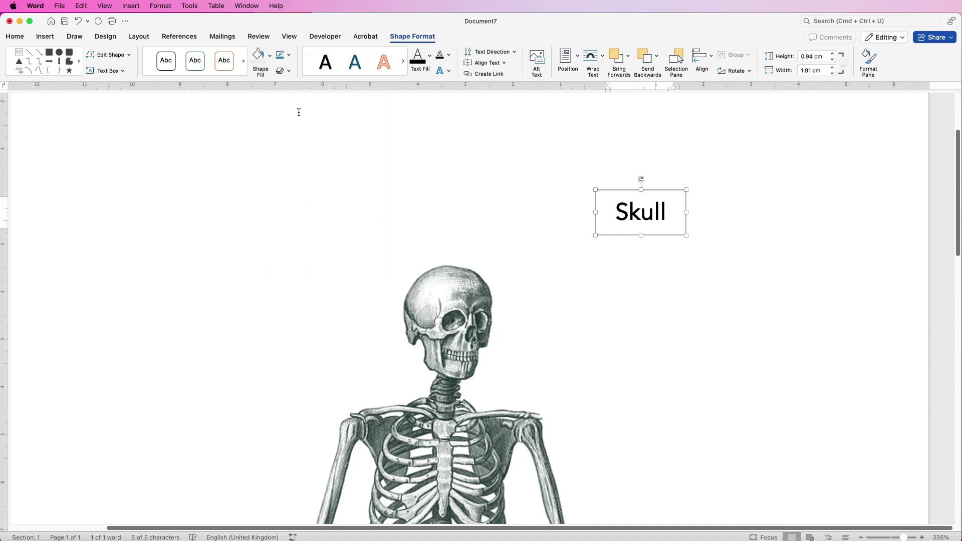
click(290, 59)
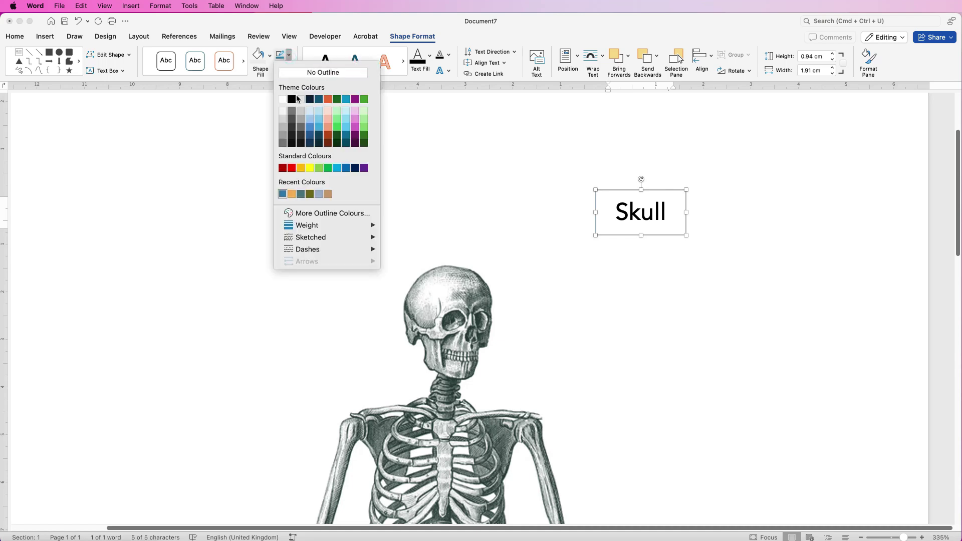
mouse_move(298, 231)
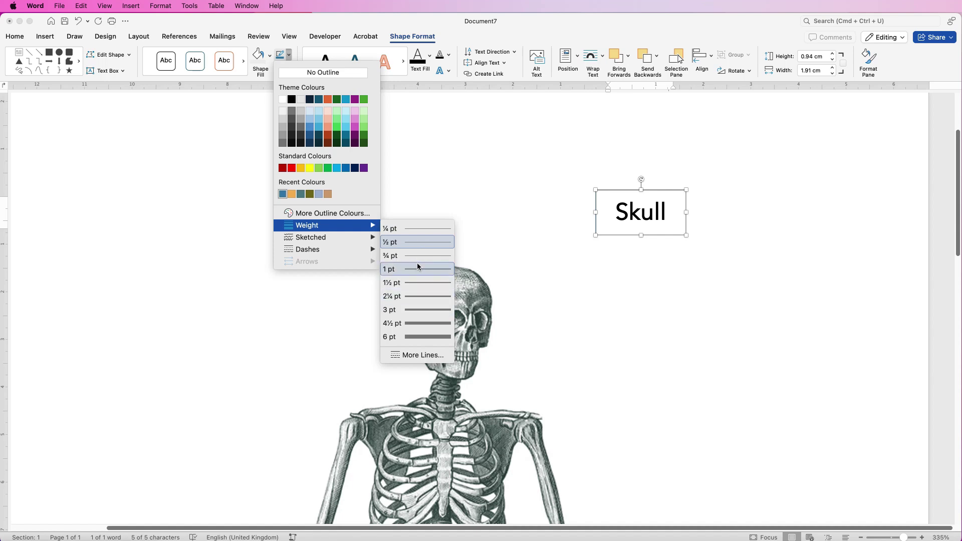
click(413, 296)
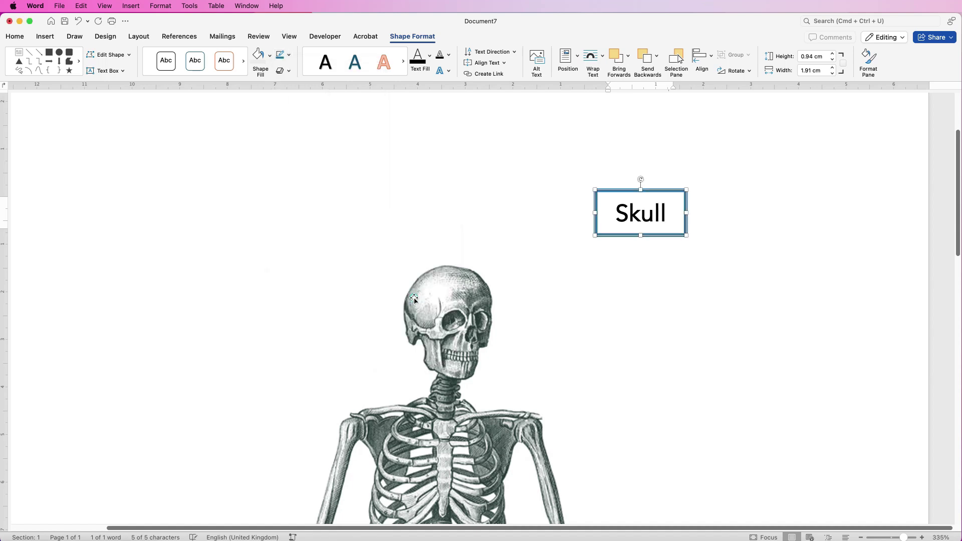
click(745, 240)
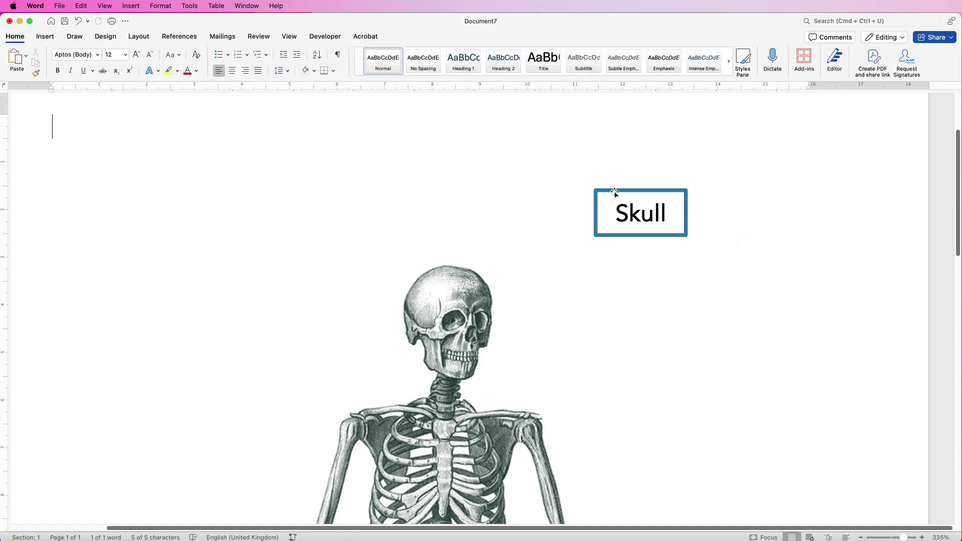
Step: Fill the Skull label box with orange
click(641, 235)
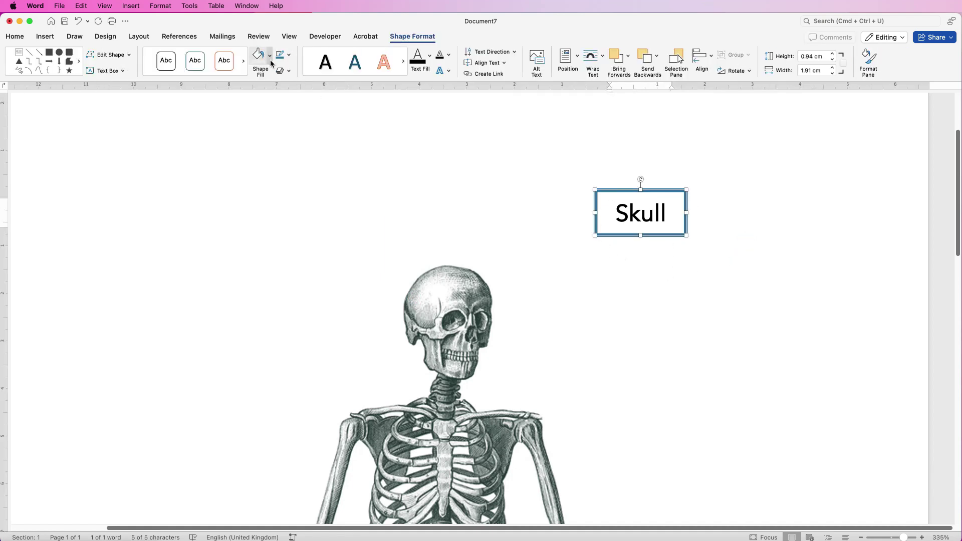
click(269, 56)
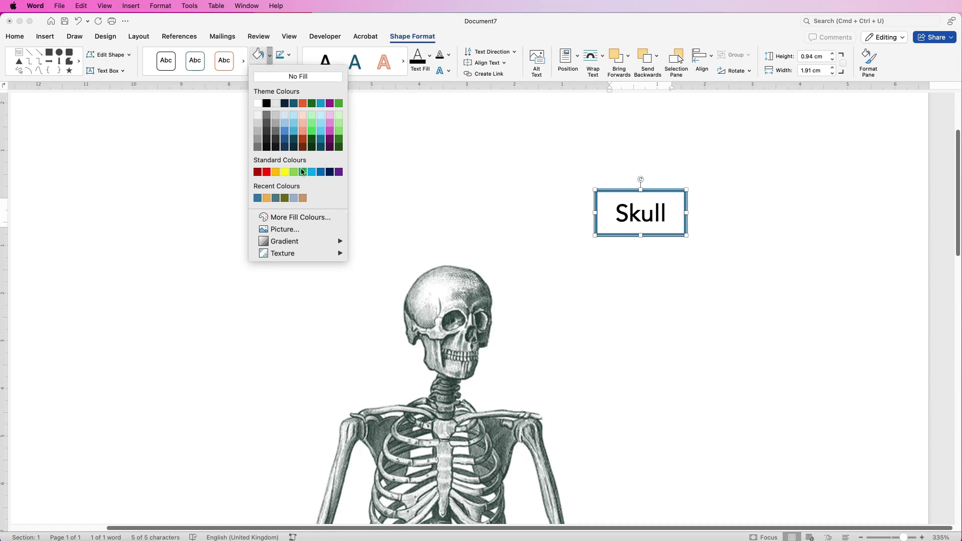
click(275, 172)
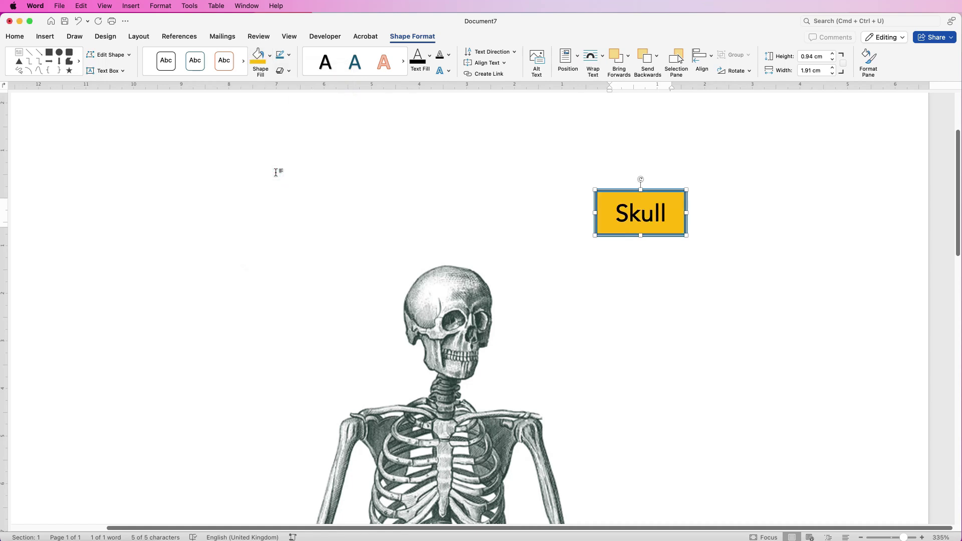
click(717, 239)
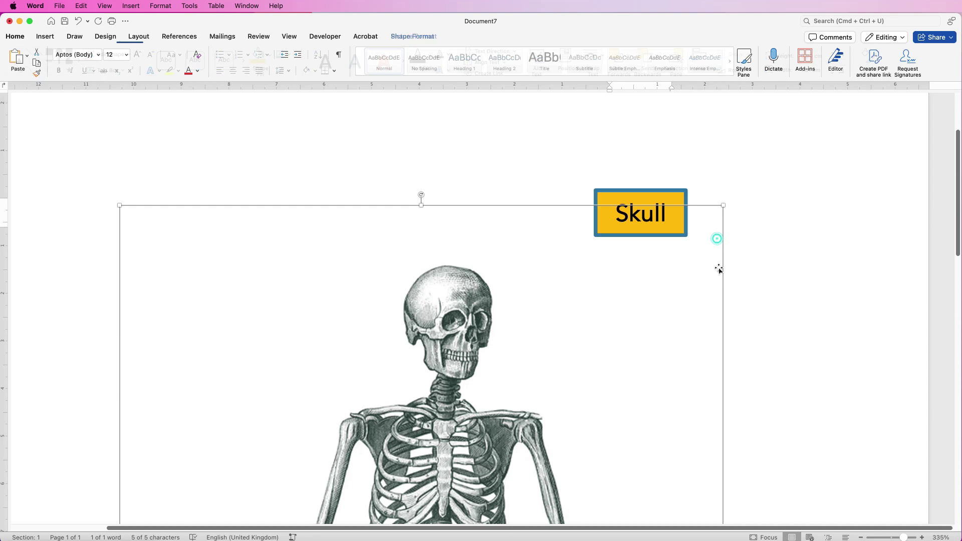
click(771, 223)
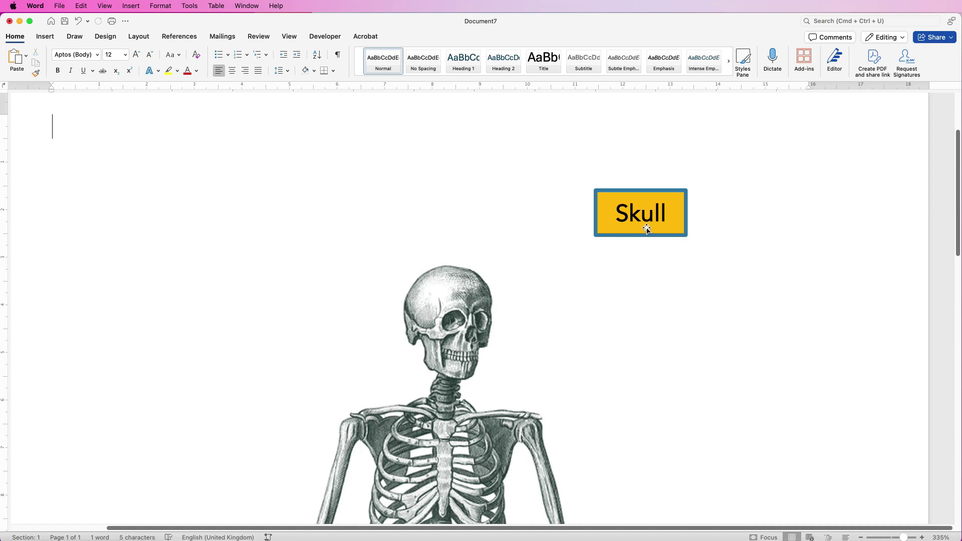
Step: Undo the orange fill and thick blue outline, restoring the thin black border
key(super+z)
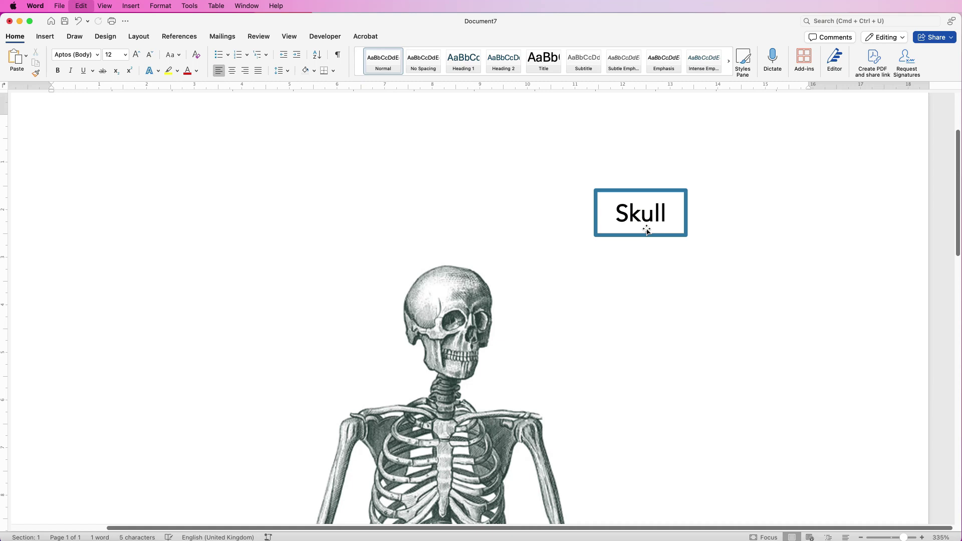
key(super+z)
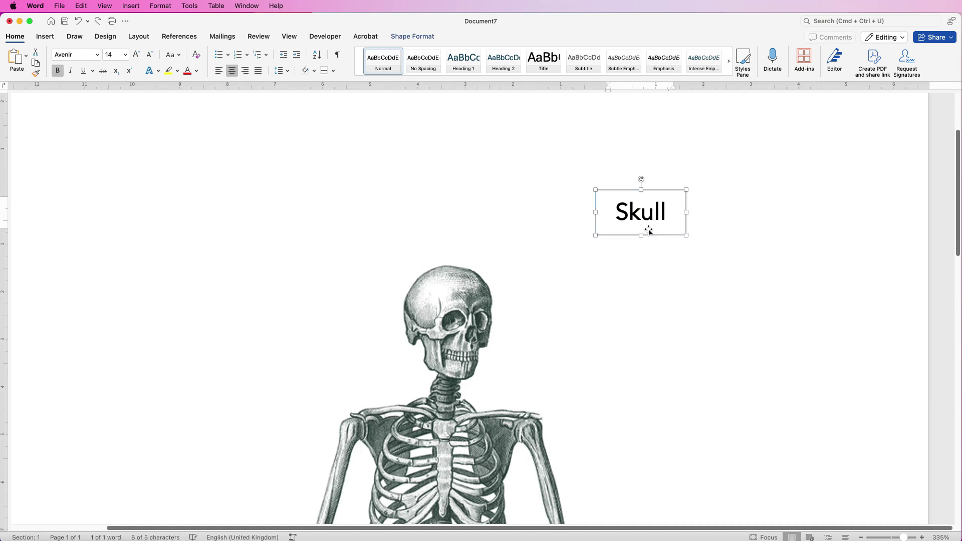
click(704, 209)
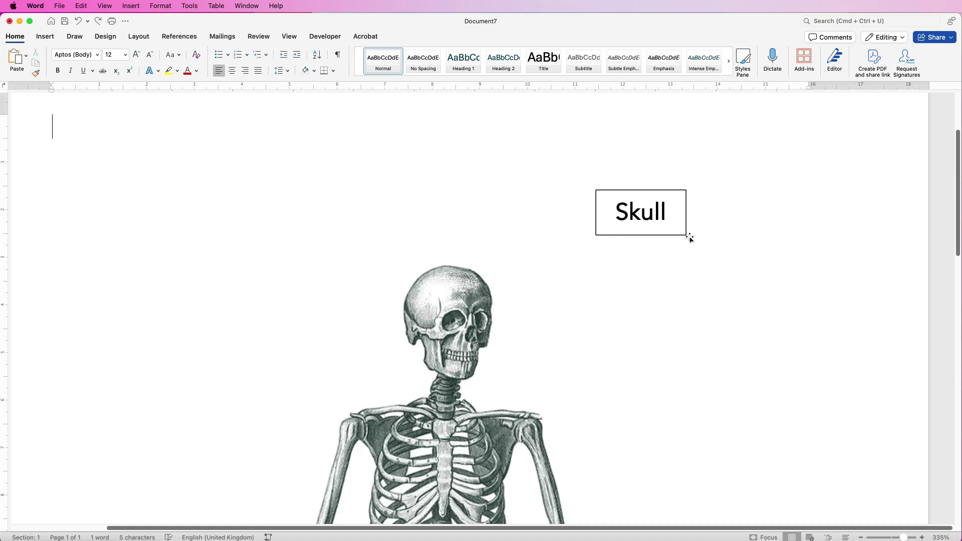
Step: Pick the Arrow line shape from the Insert Shapes gallery
click(46, 36)
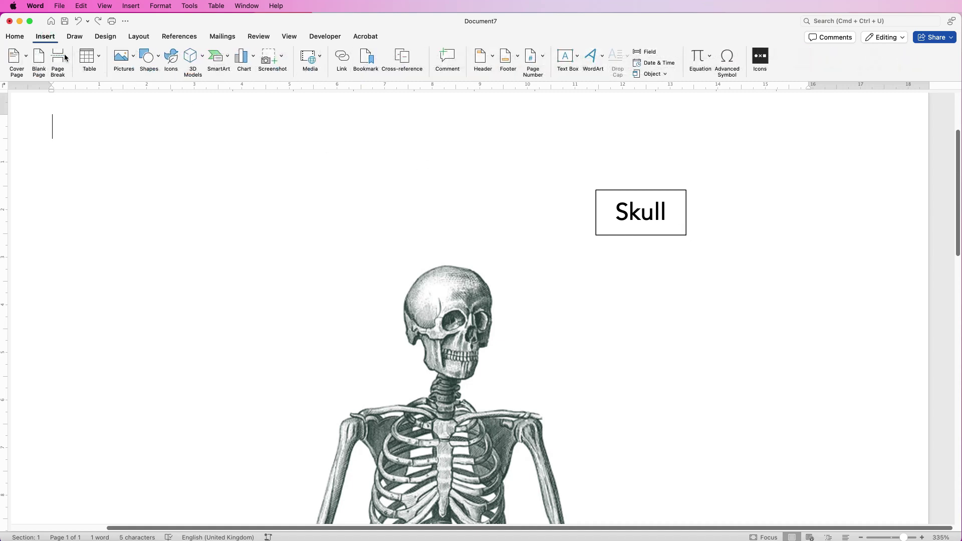
click(159, 59)
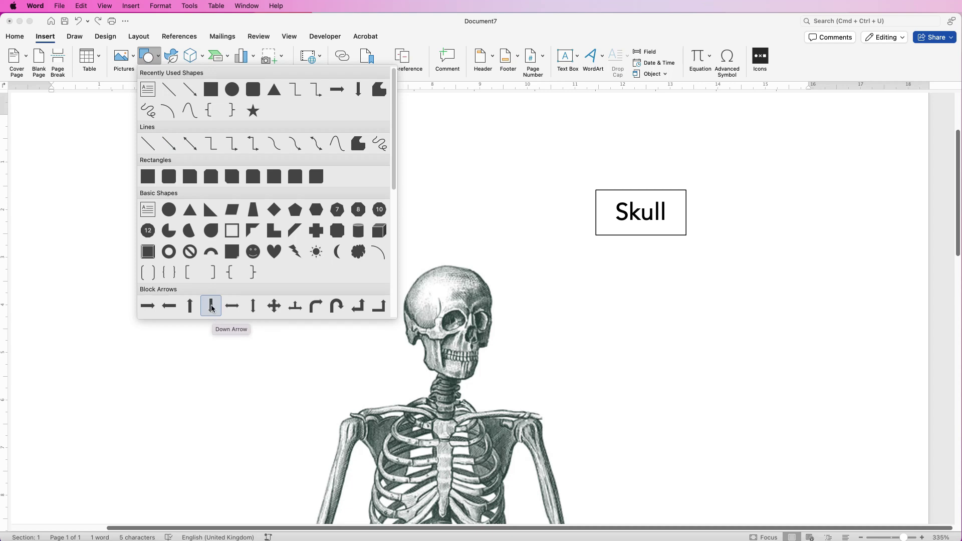
click(173, 149)
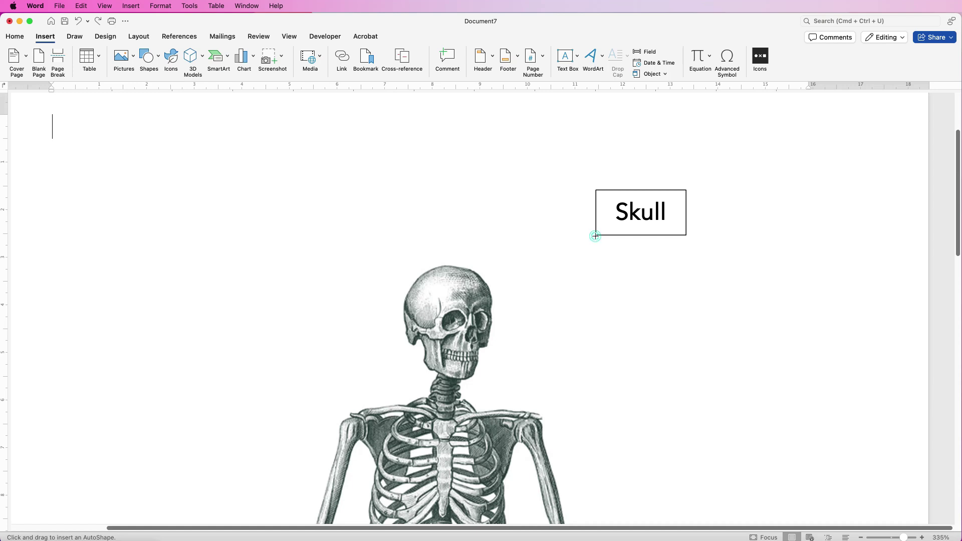
Step: Draw an arrow from the Skull box's lower-left corner to the skull and make it black
drag(595, 236, 498, 290)
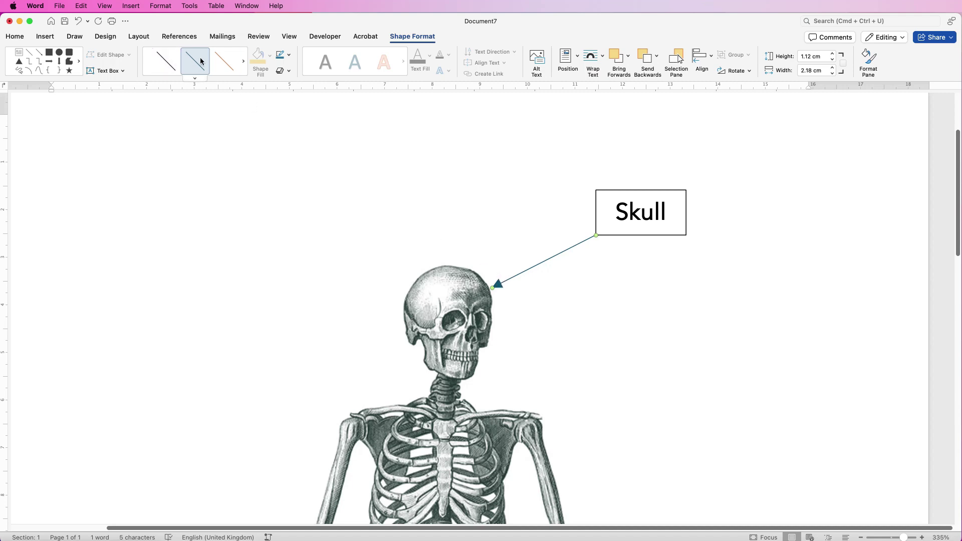
click(165, 63)
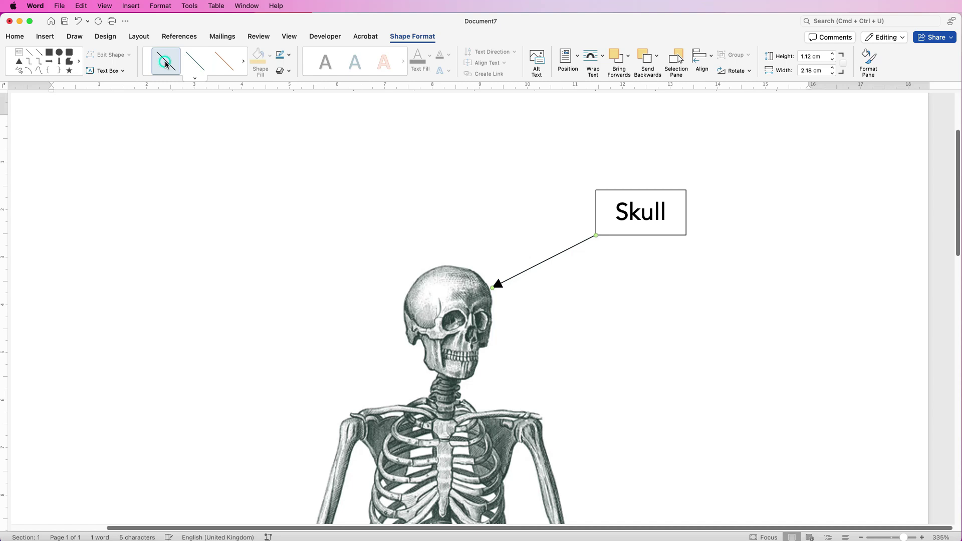
click(195, 79)
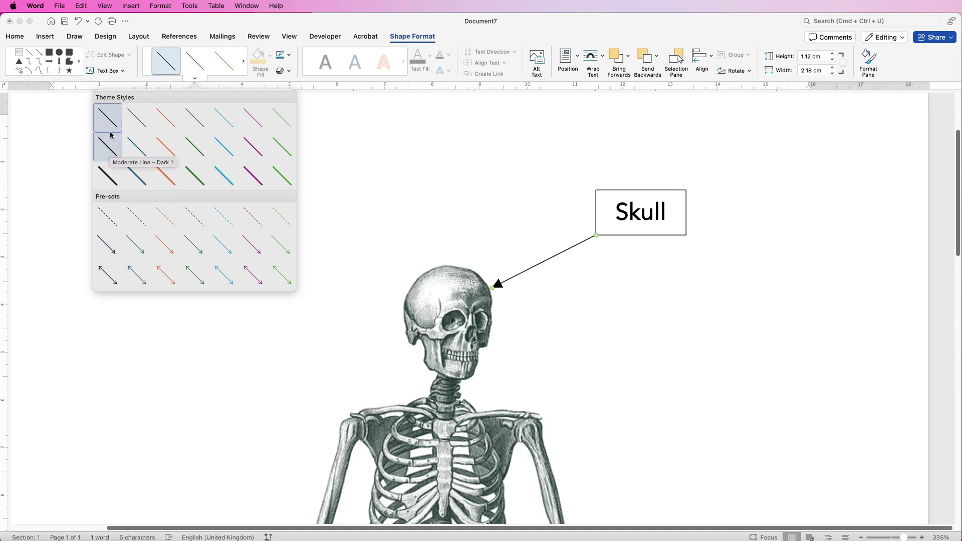
click(708, 182)
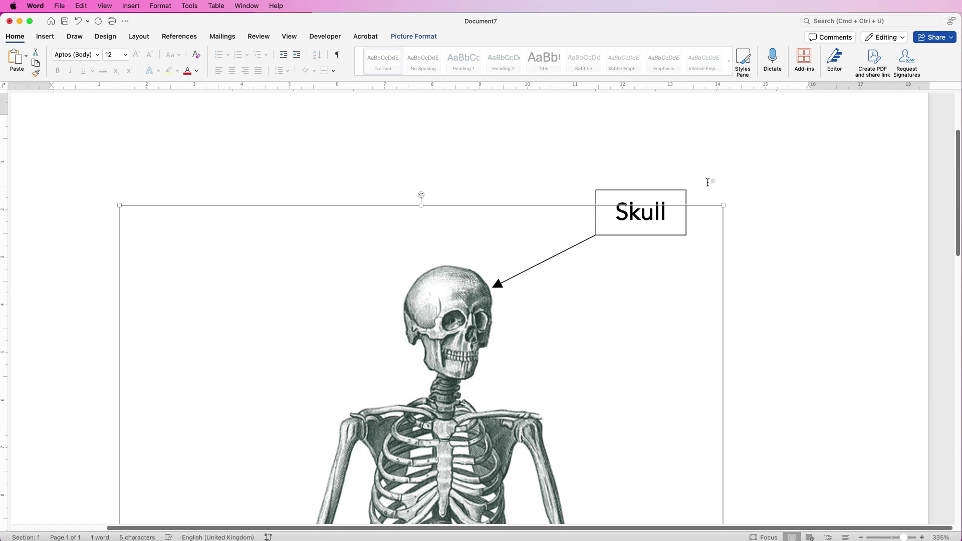
Step: Group the Skull text box with its arrow and nudge the callout slightly right
click(719, 172)
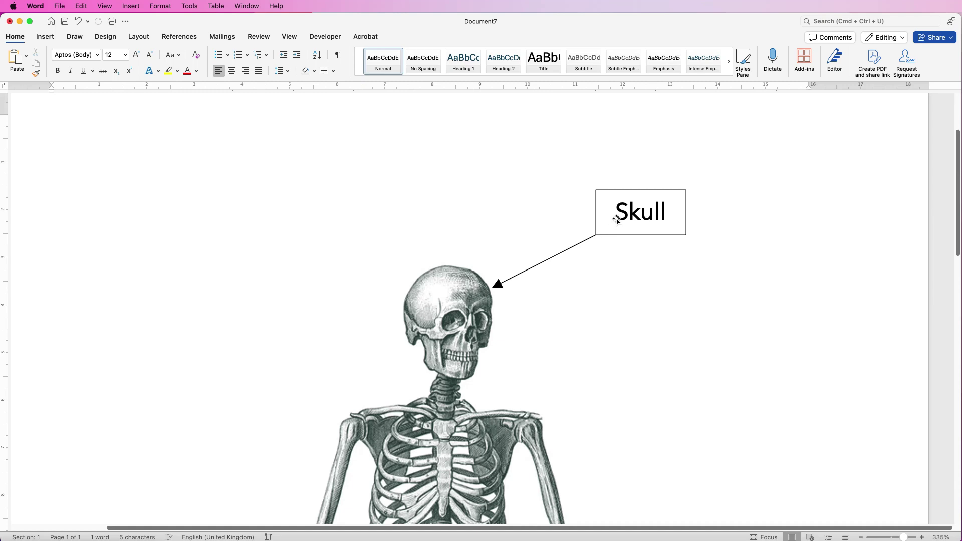
click(618, 220)
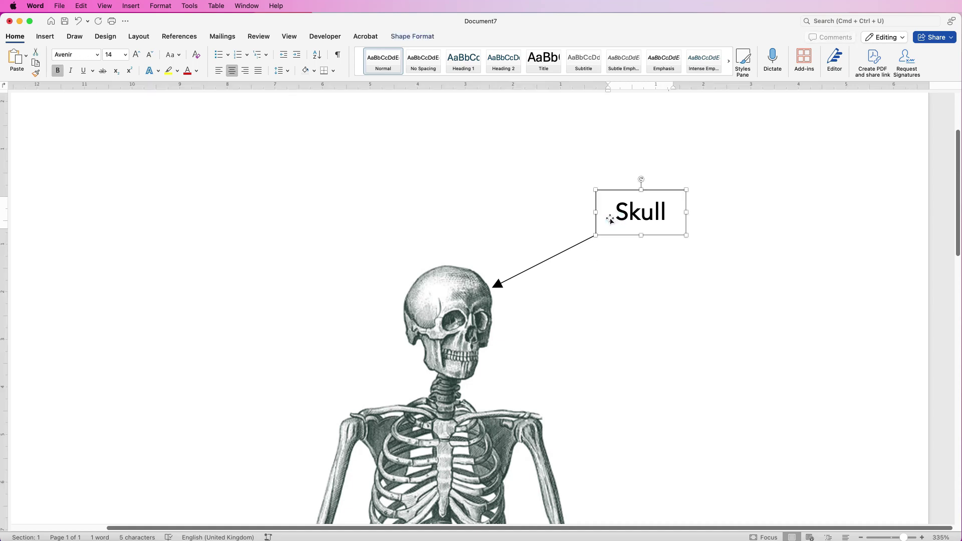
click(605, 226)
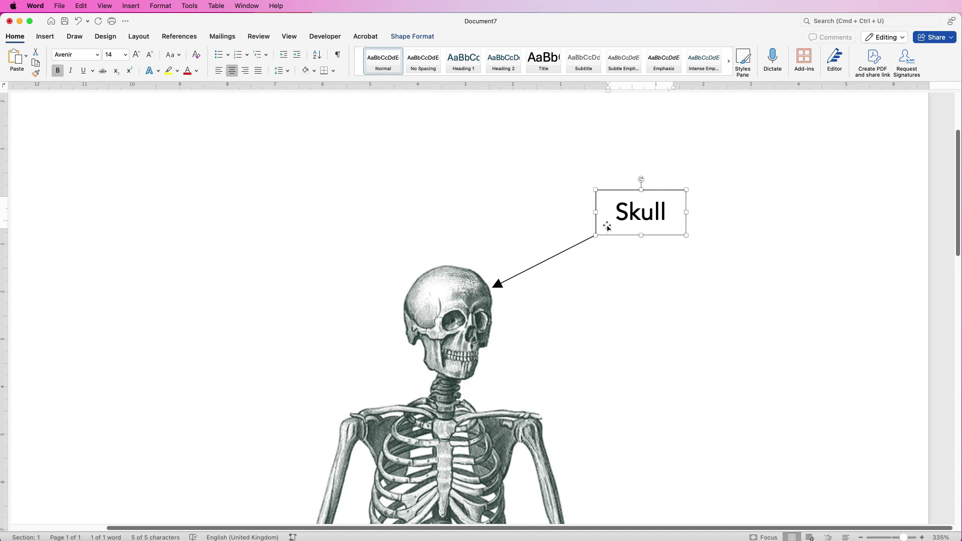
click(570, 247)
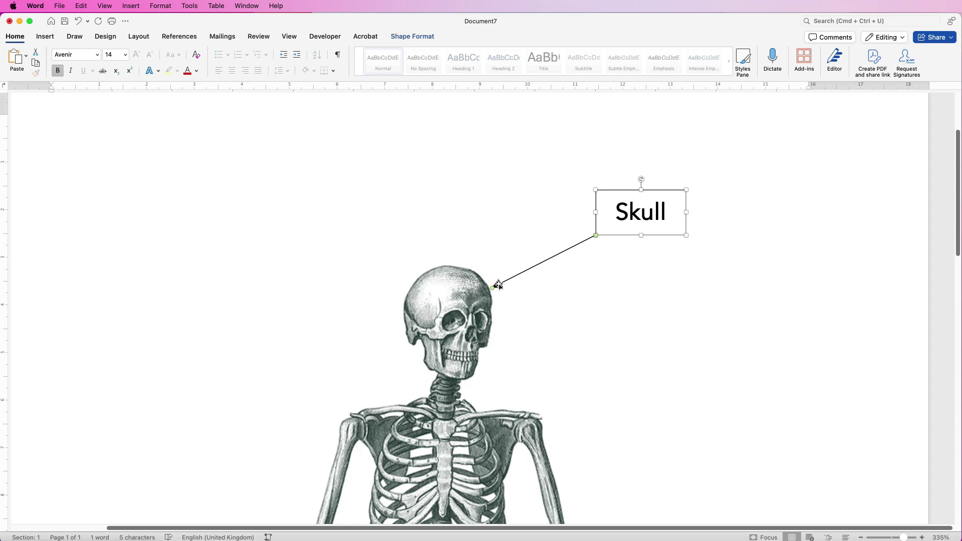
click(414, 38)
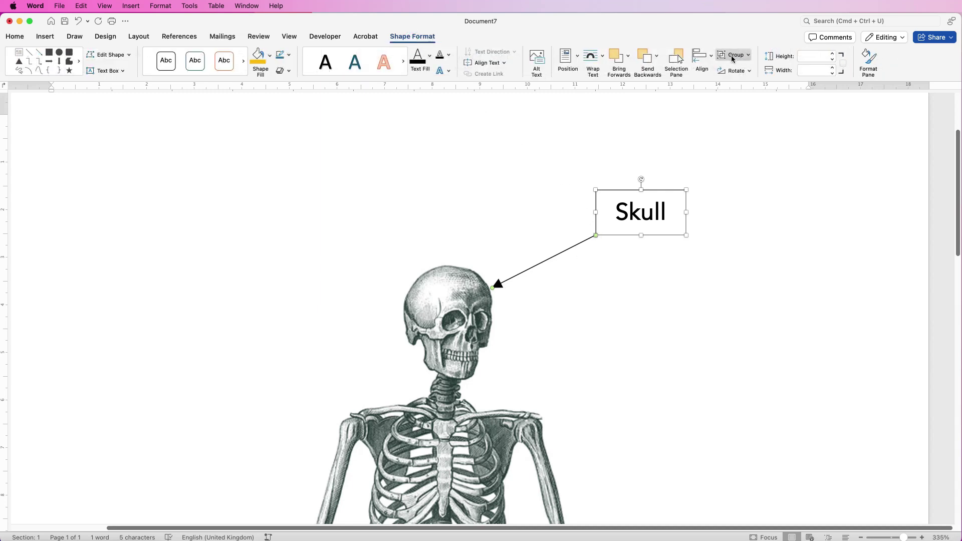
click(748, 57)
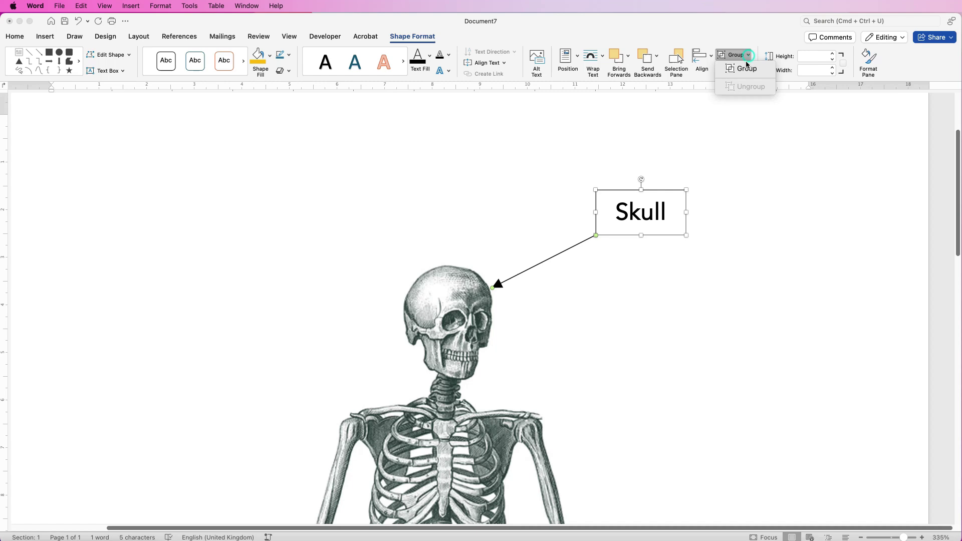
click(746, 69)
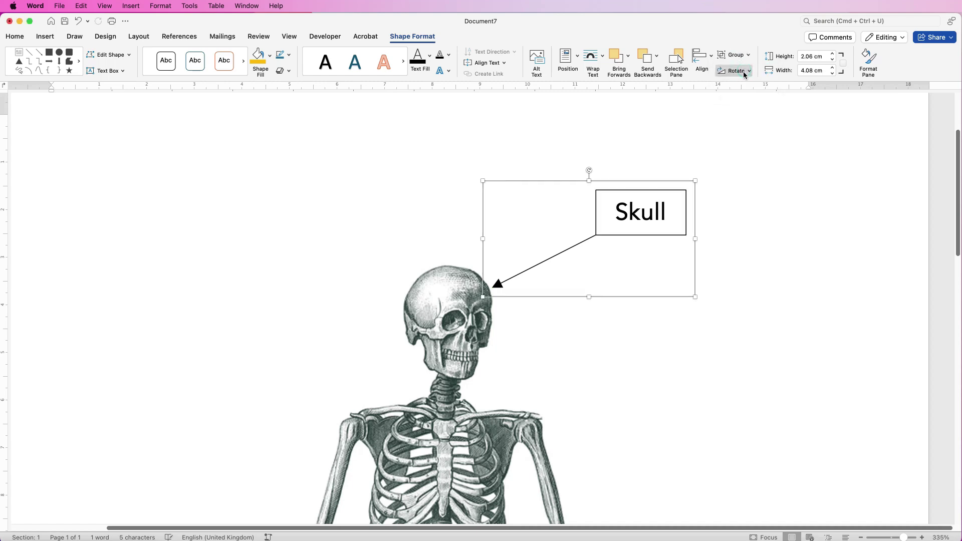
mouse_move(597, 237)
mouse_down()
mouse_move(618, 229)
mouse_move(603, 235)
mouse_up()
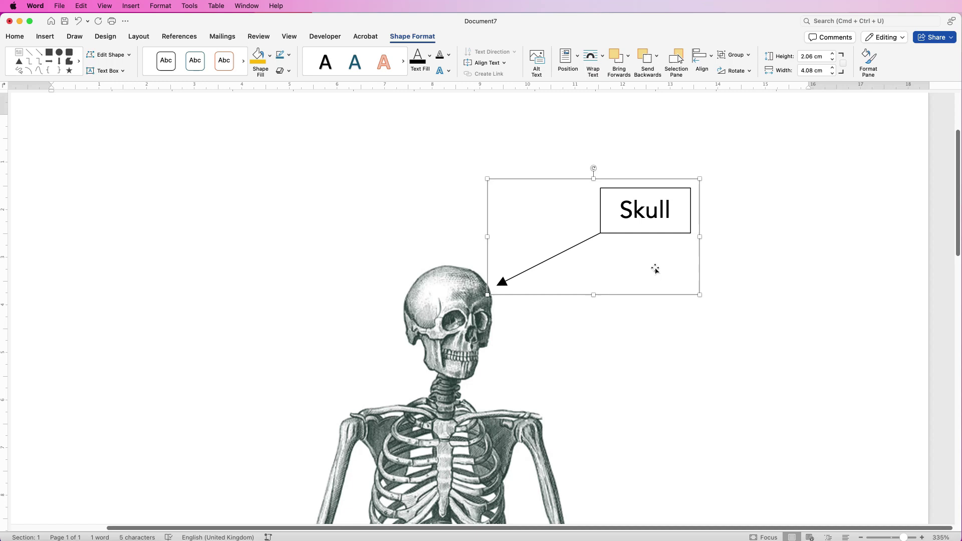
Step: Paste a Skull callout copy beside the right shoulder and add another copy lower down
click(759, 310)
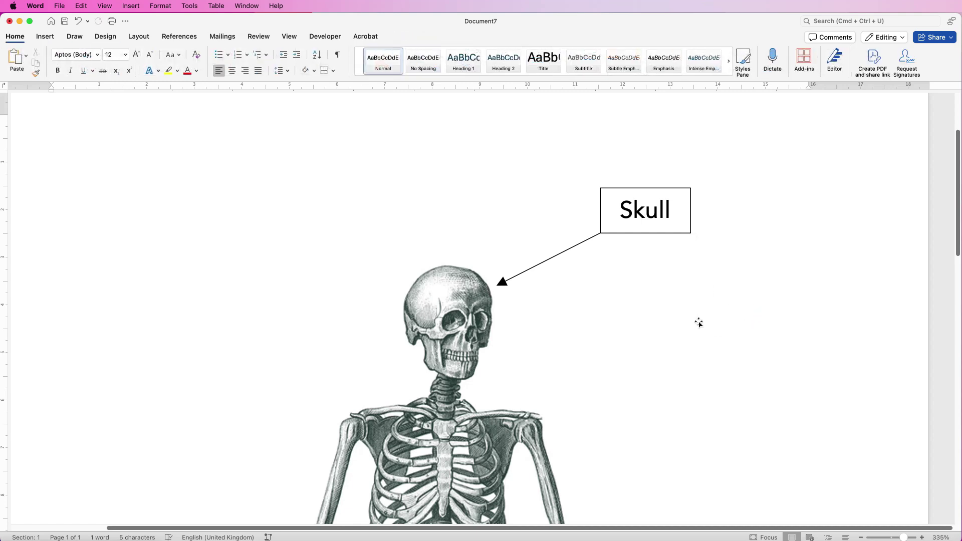
key(super+v)
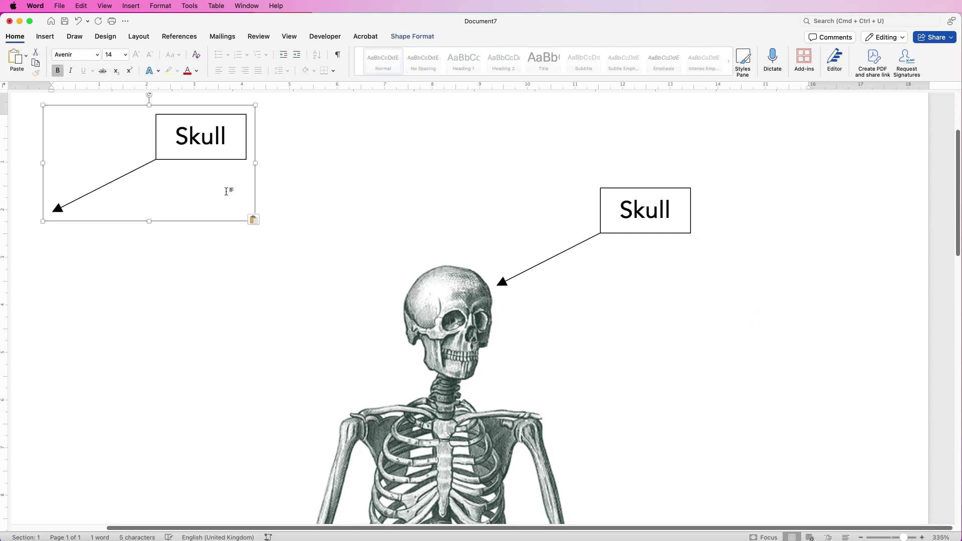
drag(188, 153, 810, 370)
scroll(958, 248, down, 5)
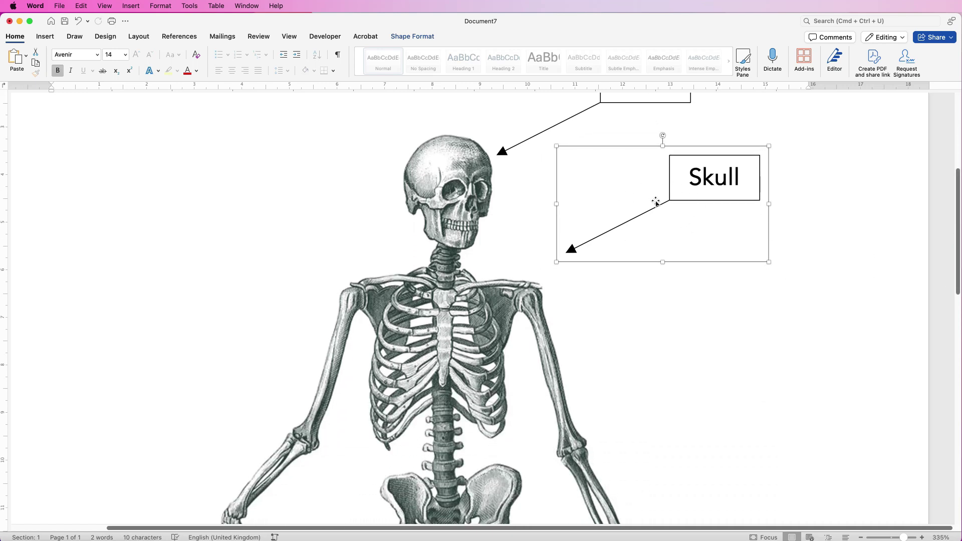
drag(664, 203, 739, 330)
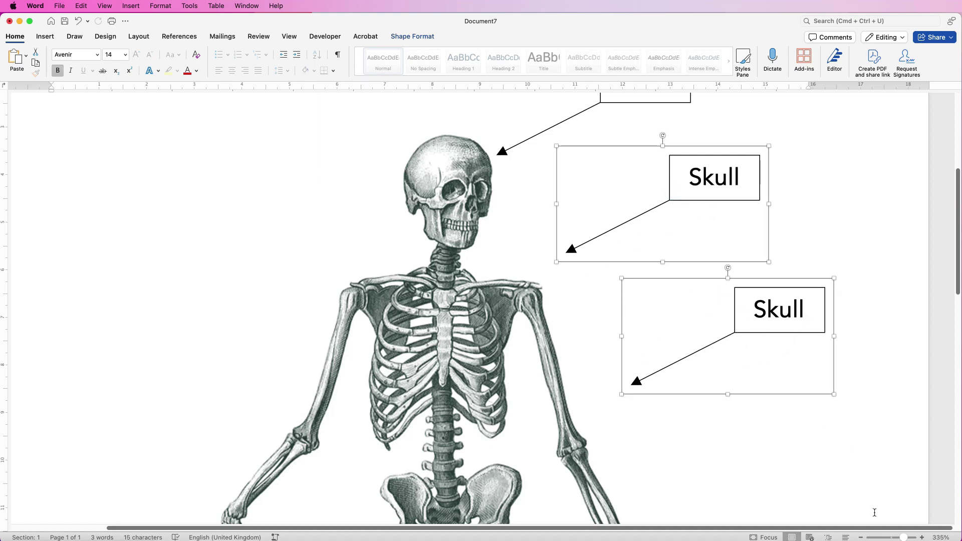
Step: Zoom out and duplicate callouts down toward the legs and across to the skeleton's left side
drag(903, 537, 891, 537)
click(567, 286)
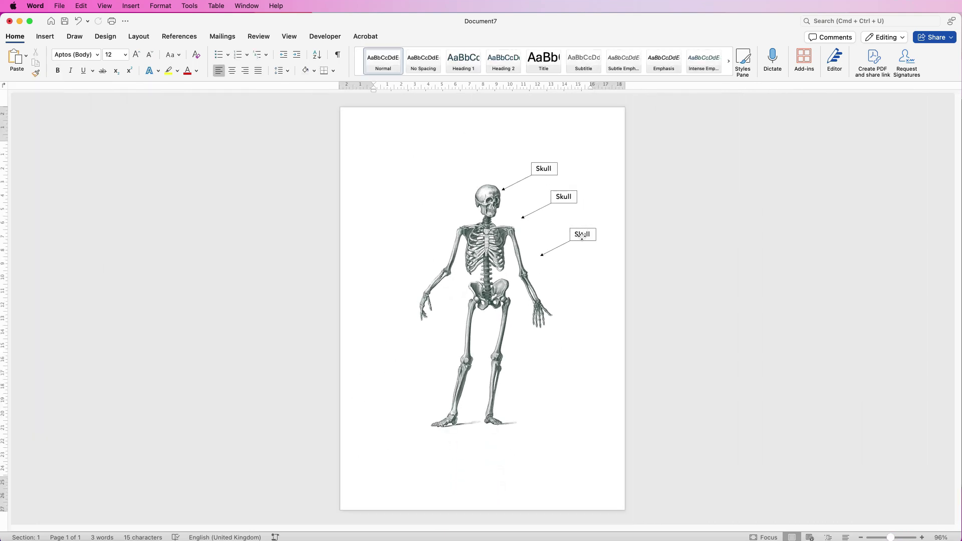
click(581, 238)
drag(580, 238, 581, 362)
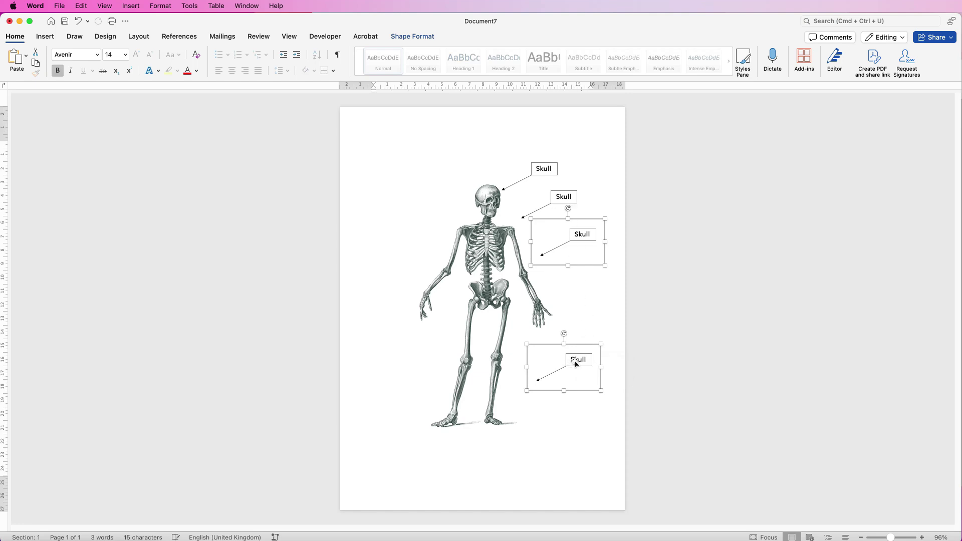
drag(576, 363, 419, 355)
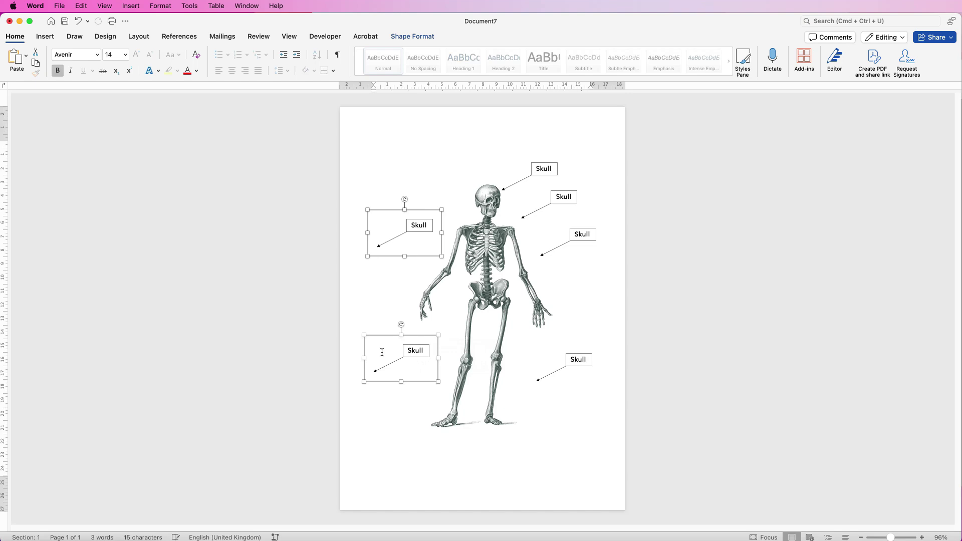
click(565, 197)
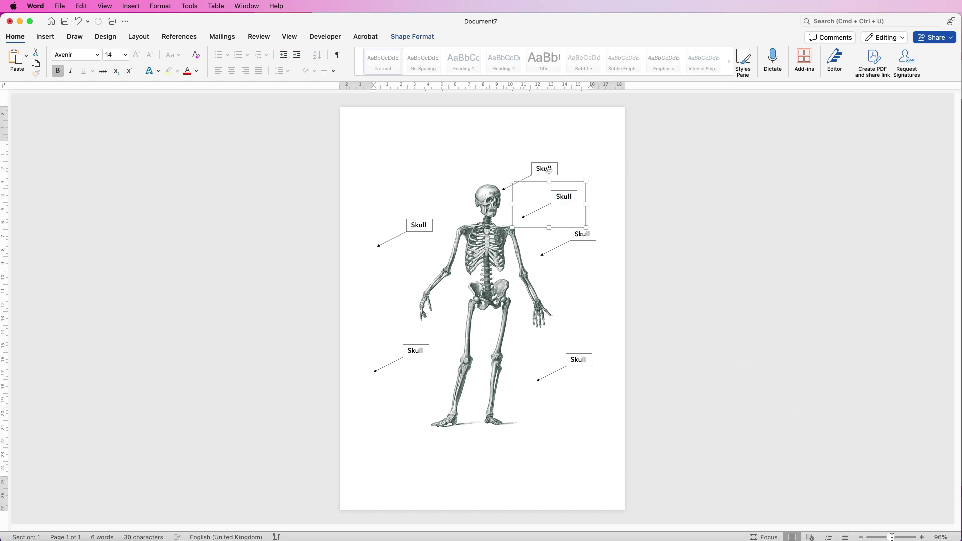
scroll(556, 188, up, 10)
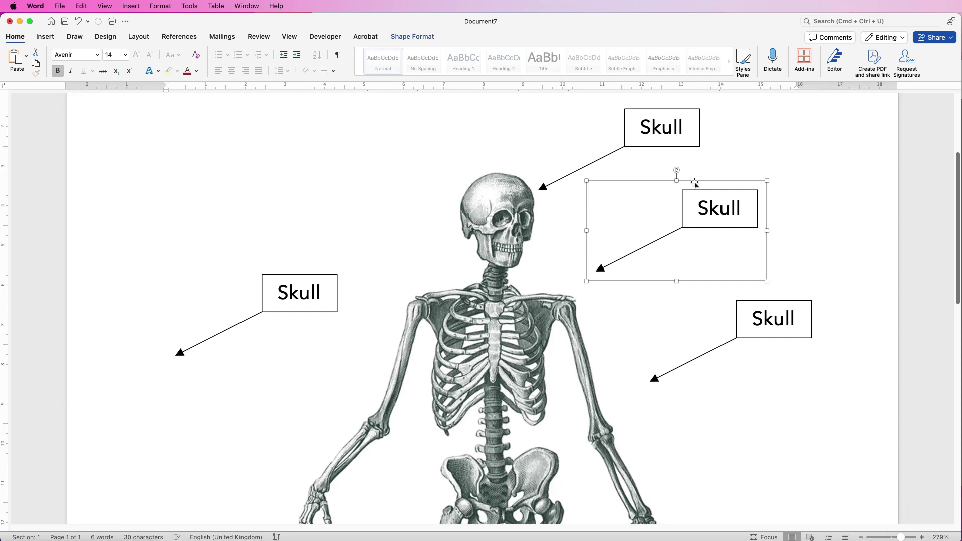
Step: Ungroup a Skull callout, relabel it Humerus, widen the box, and regroup it with its arrow
click(413, 37)
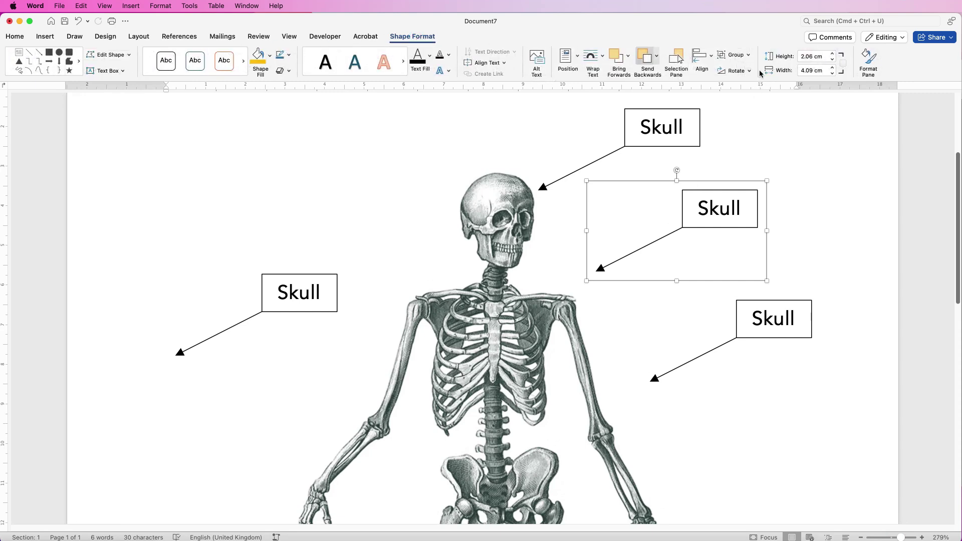
click(749, 56)
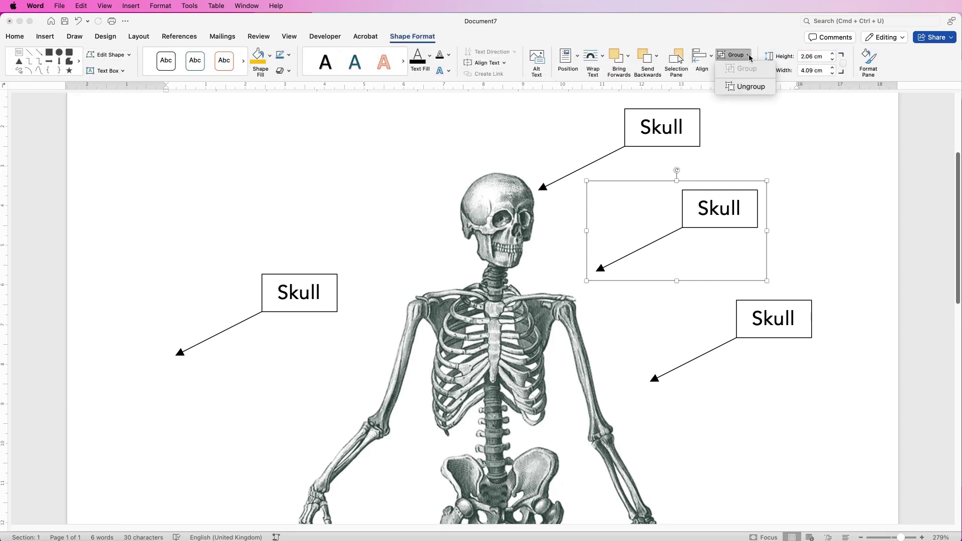
click(747, 87)
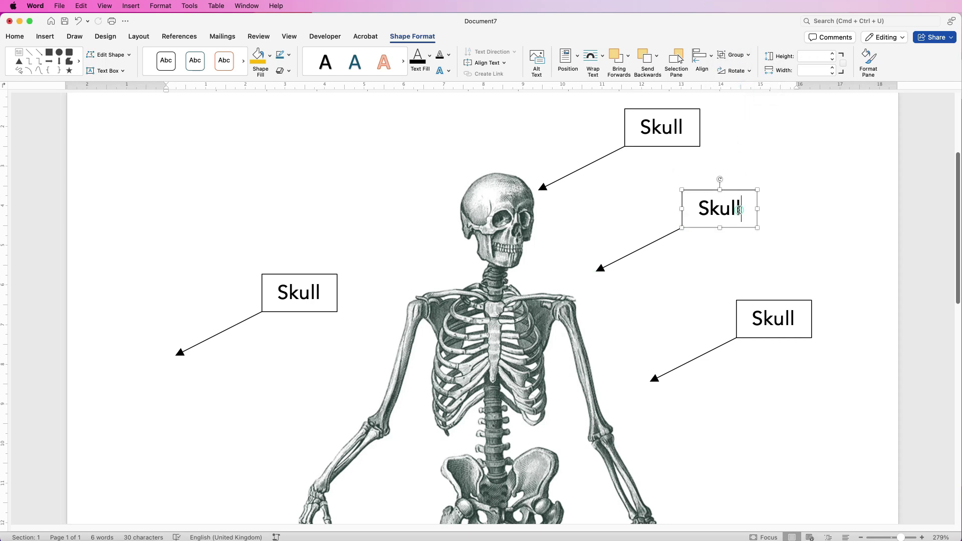
drag(740, 211, 701, 213)
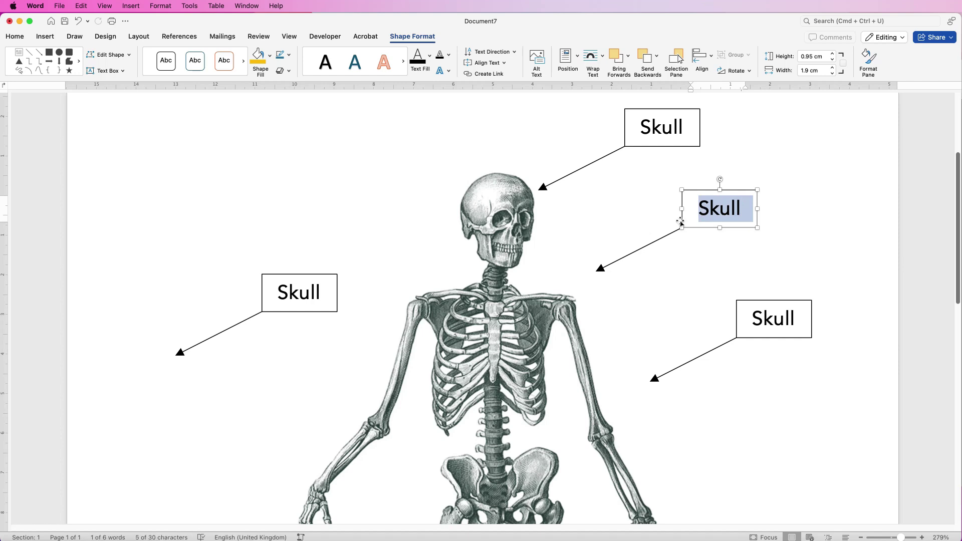
text(Hume)
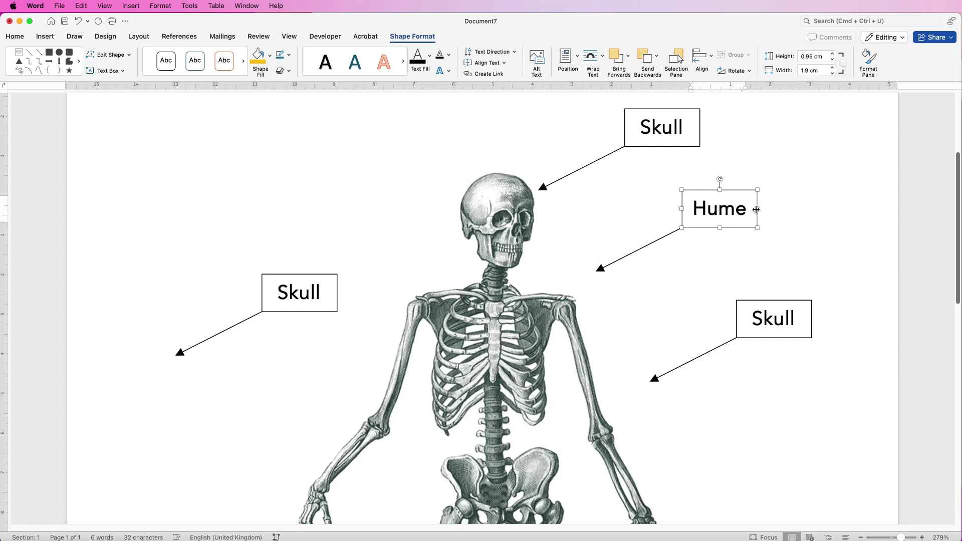
drag(757, 210, 787, 211)
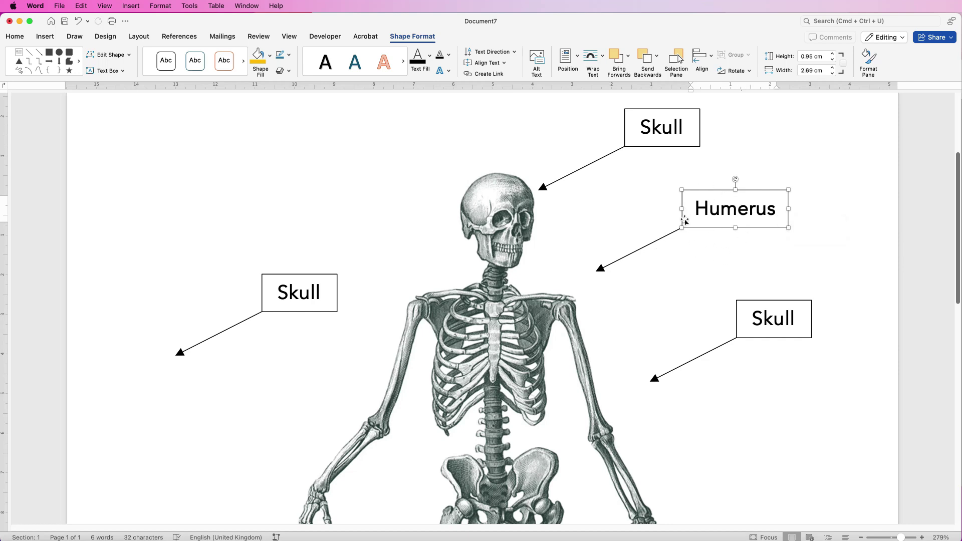
click(668, 235)
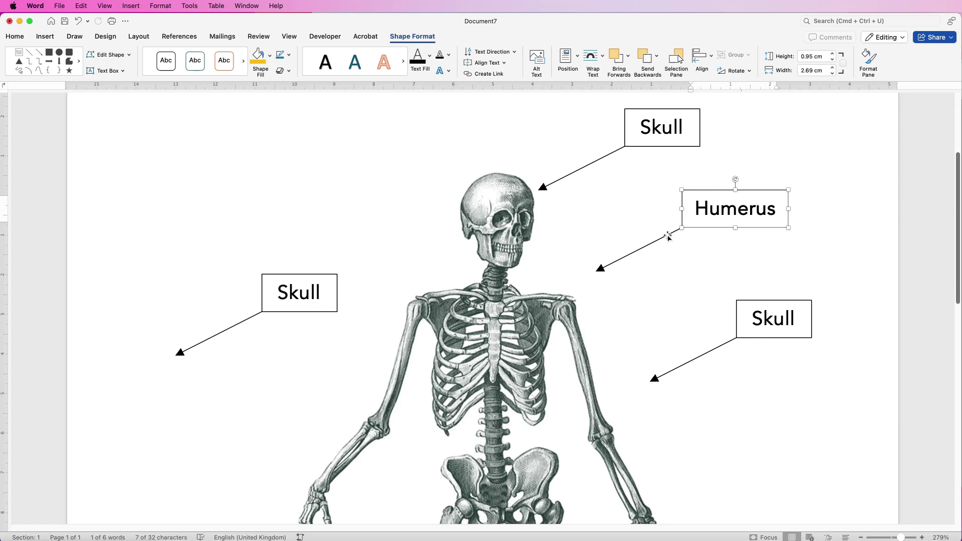
shift+click(668, 235)
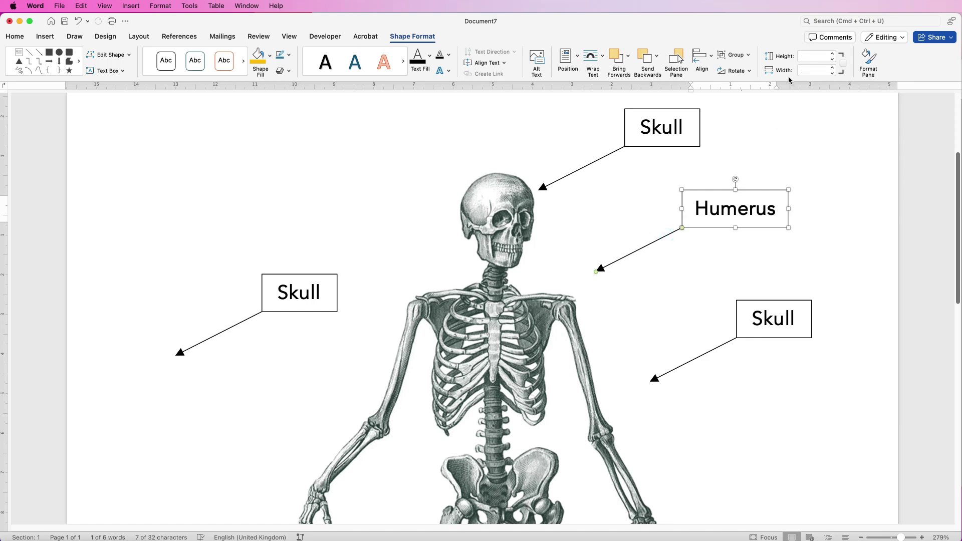
click(748, 55)
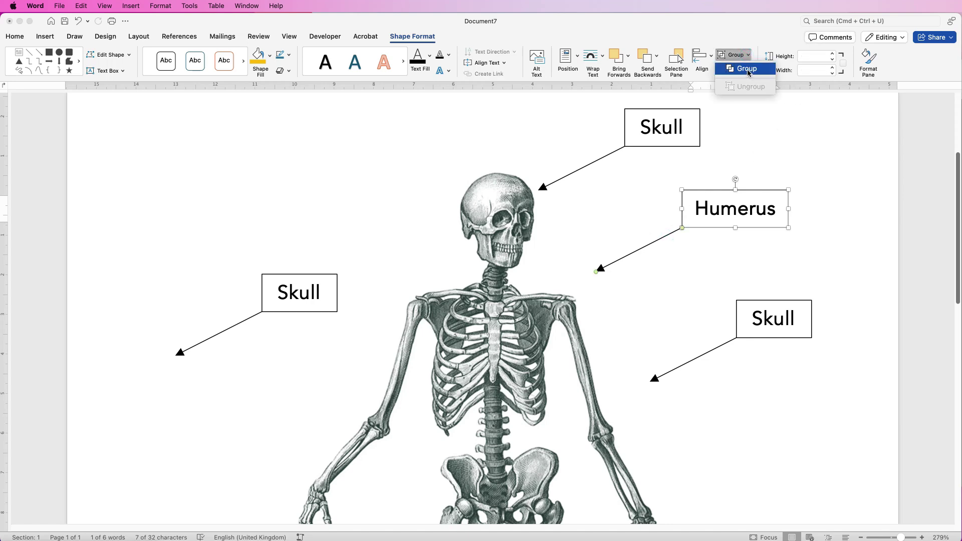
click(748, 73)
Step: Move the bottom-right Skull callout lower and aim the Humerus callout at the upper arm
click(768, 355)
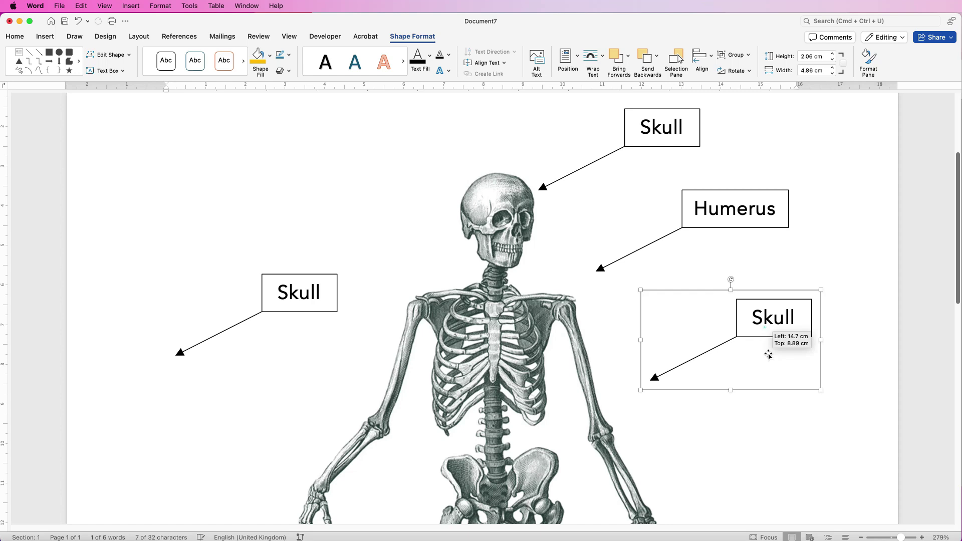
drag(768, 354, 789, 505)
drag(720, 217, 717, 314)
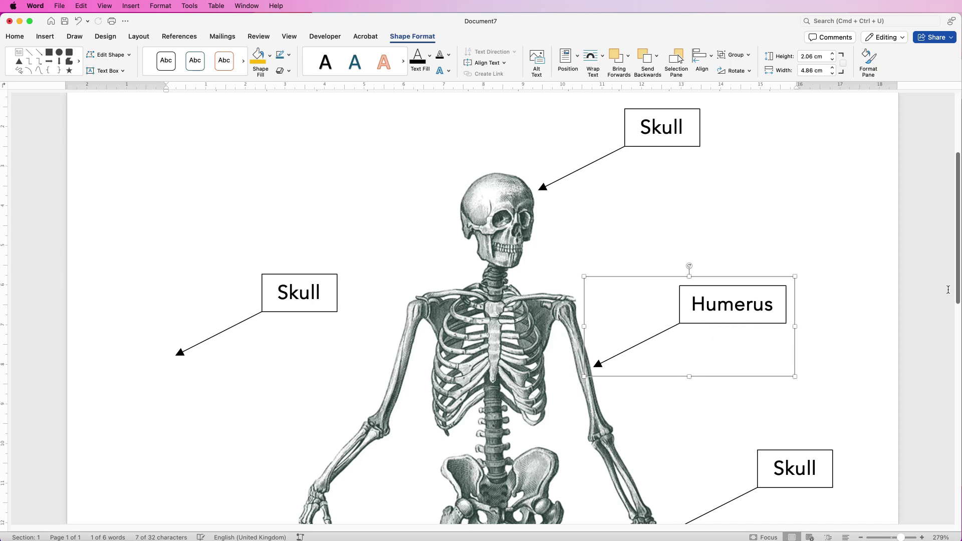
scroll(948, 289, down, 10)
click(794, 200)
Step: Relabel a Skull callout as Radius, regroup it, and point it at the forearm
click(747, 53)
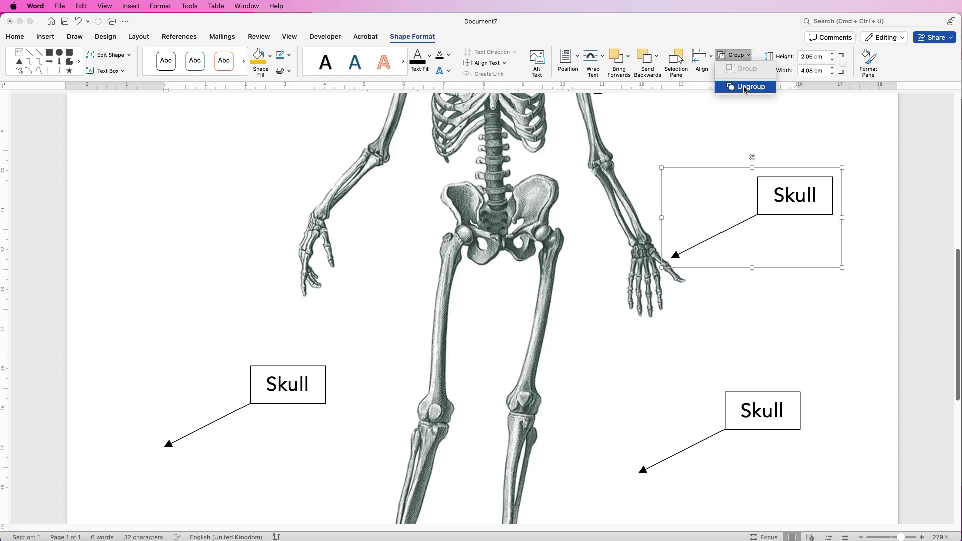
click(745, 87)
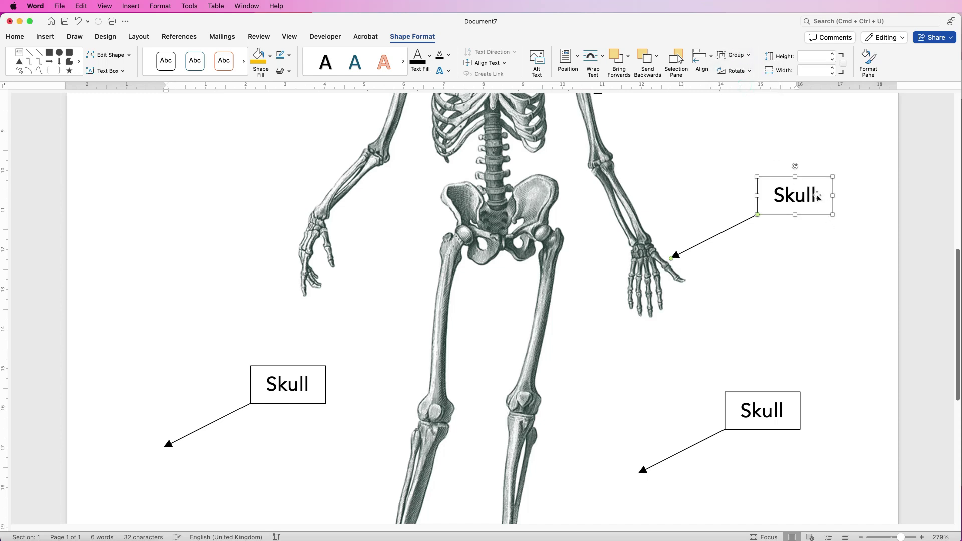
click(817, 198)
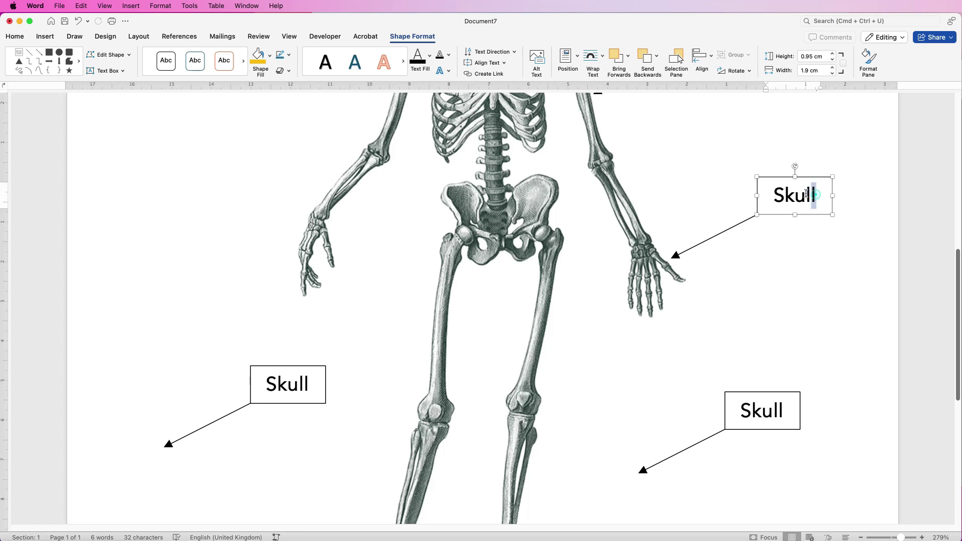
double_click(801, 196)
text(Radius)
shift+click(714, 237)
click(734, 55)
click(745, 69)
drag(797, 195, 760, 140)
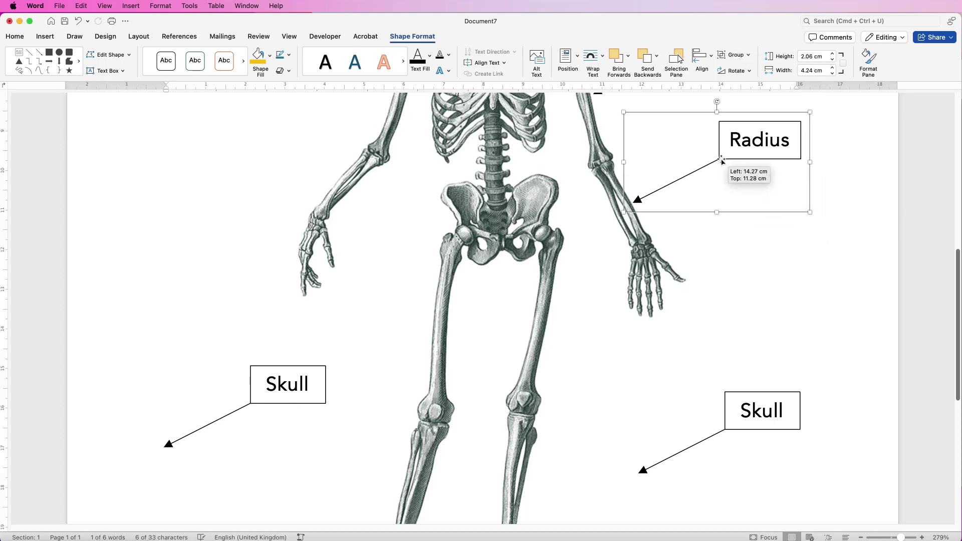
Step: Relabel the next Skull copy as Femur, group it, and place it beside the thigh
click(761, 408)
scroll(786, 399, down, 1)
double_click(775, 401)
text(Femur)
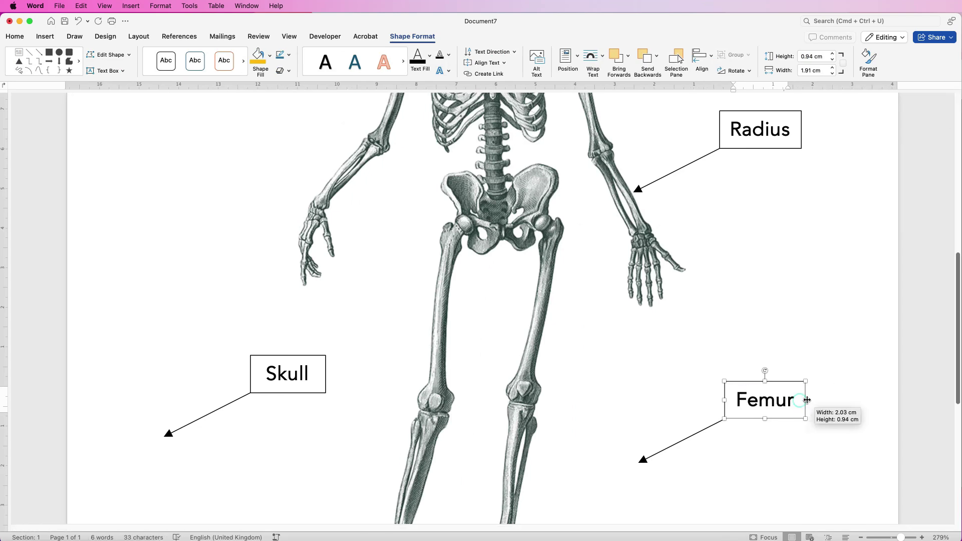
shift+click(681, 441)
key(super+alt+g)
drag(726, 417, 705, 299)
drag(621, 342, 547, 340)
drag(900, 537, 898, 537)
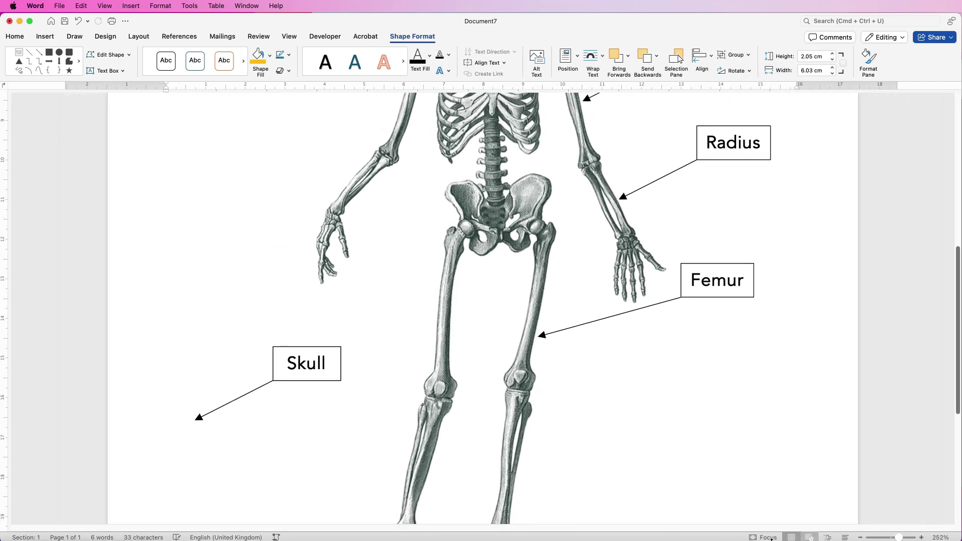
Step: Ungroup the lower-left Skull callout, relabel it Fibula, and widen the box to fit
click(308, 364)
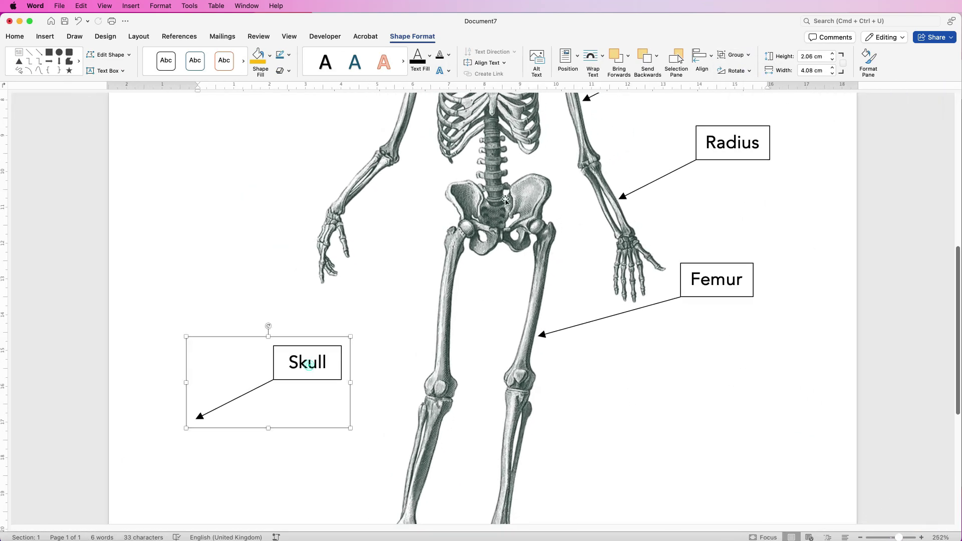
click(747, 55)
click(744, 87)
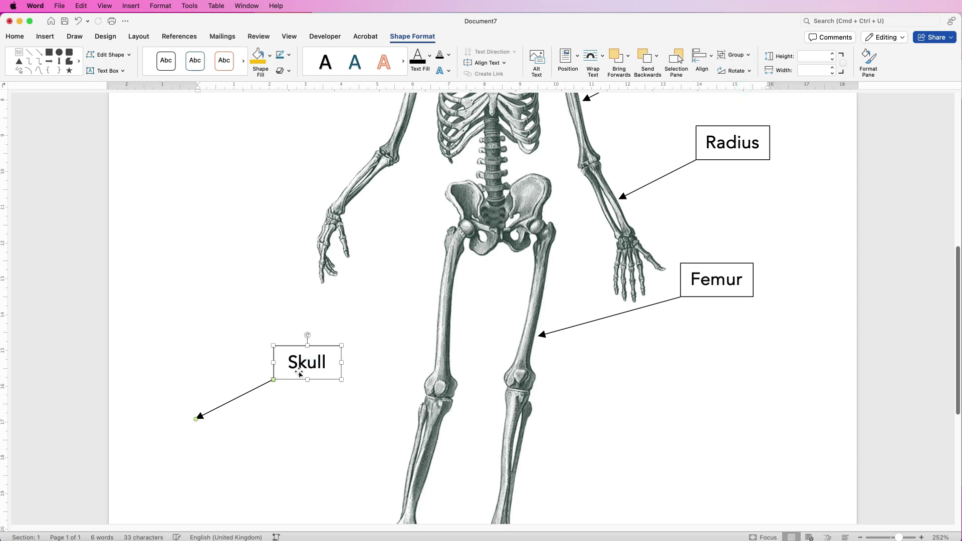
click(330, 362)
double_click(320, 363)
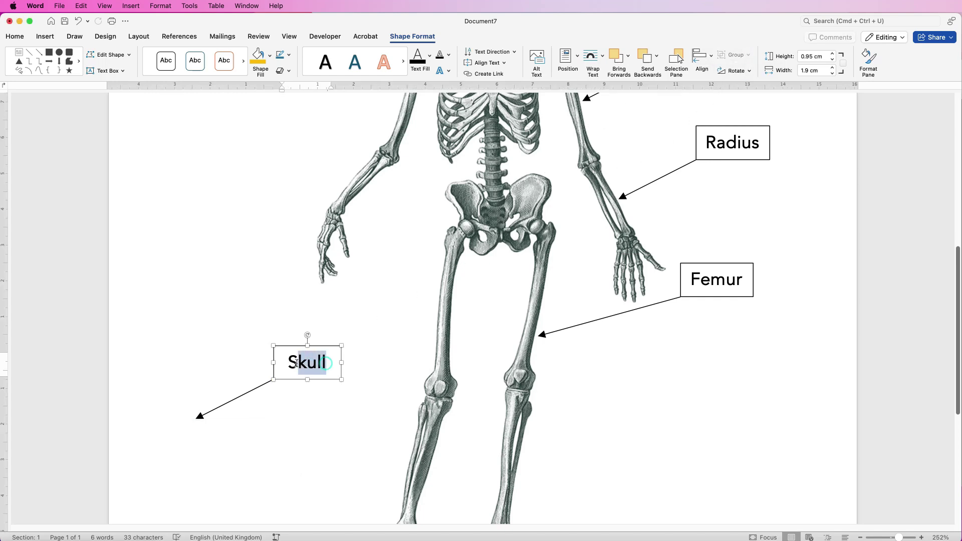
text(Fibula)
drag(342, 363, 350, 362)
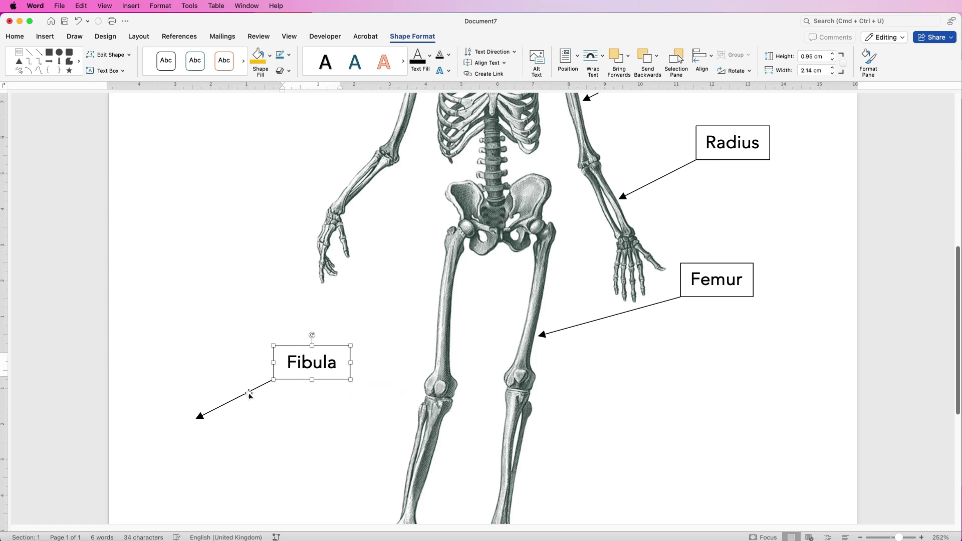
Step: Aim the arrow at the fibula from the box's right corner, then regroup label and arrow
click(247, 394)
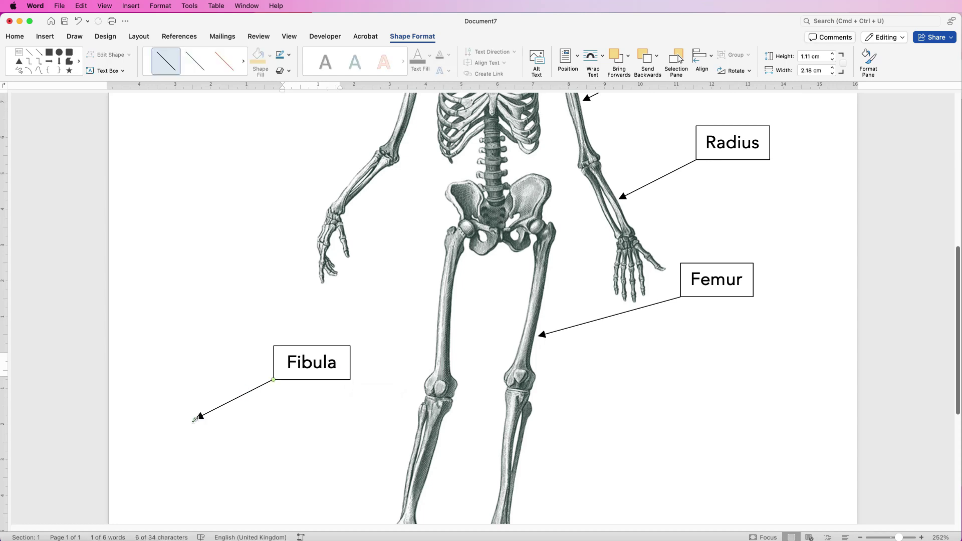
drag(194, 420, 412, 458)
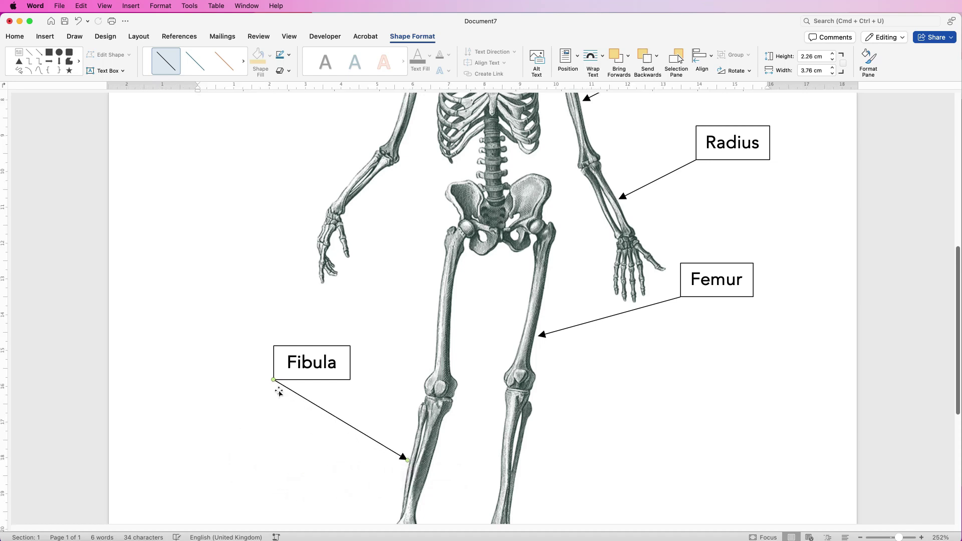
drag(274, 380, 349, 380)
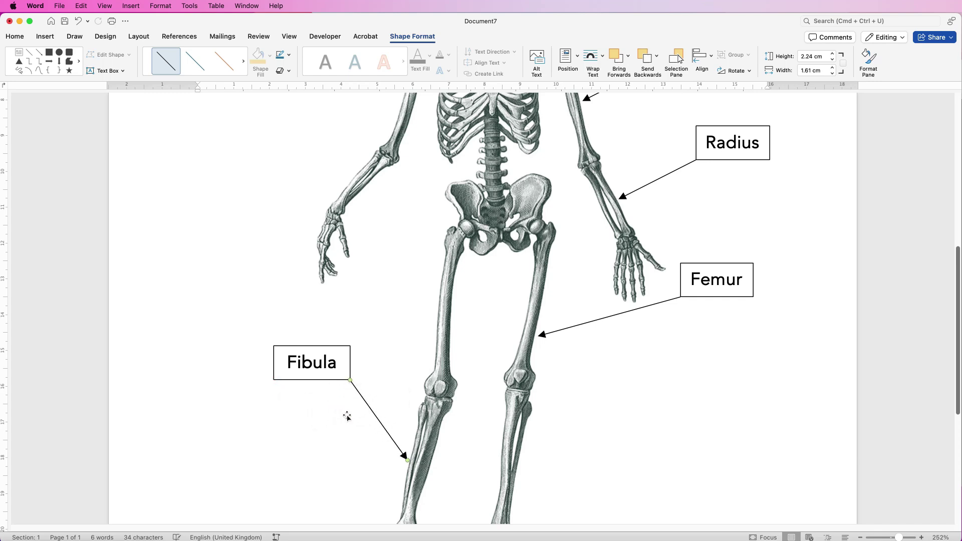
click(338, 348)
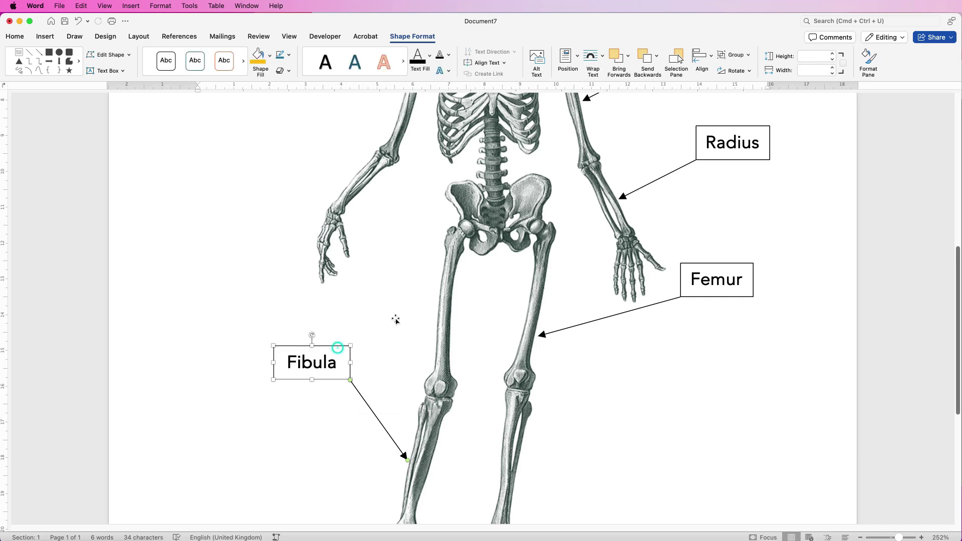
click(747, 55)
click(743, 68)
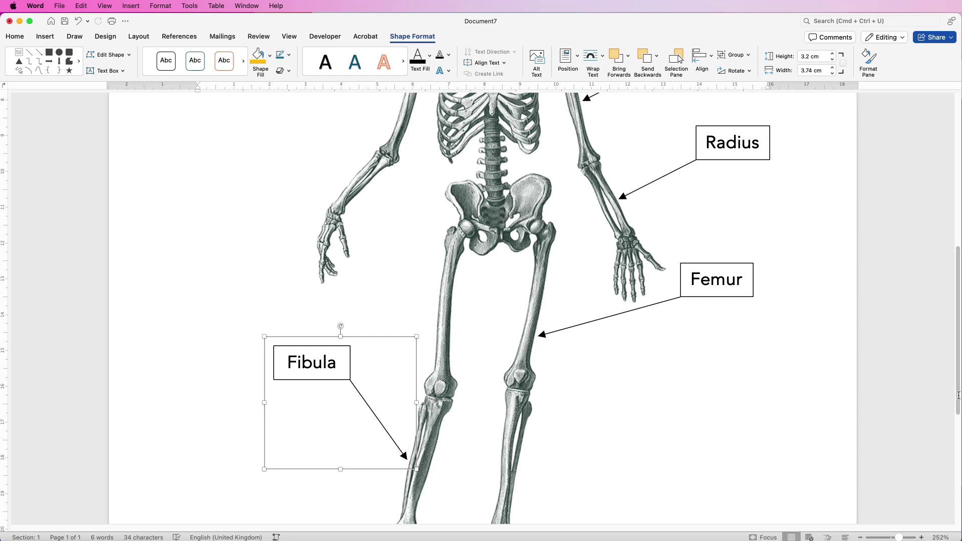
scroll(957, 395, up, 7)
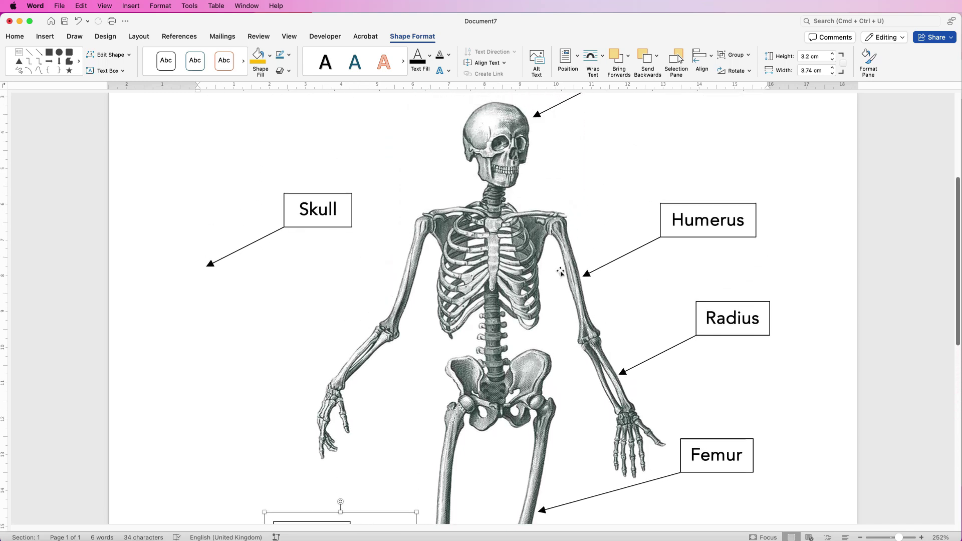
Step: Relabel the upper-left Skull copy 'Clavical', move it by the shoulder, and aim its arrow at the collarbone
click(333, 209)
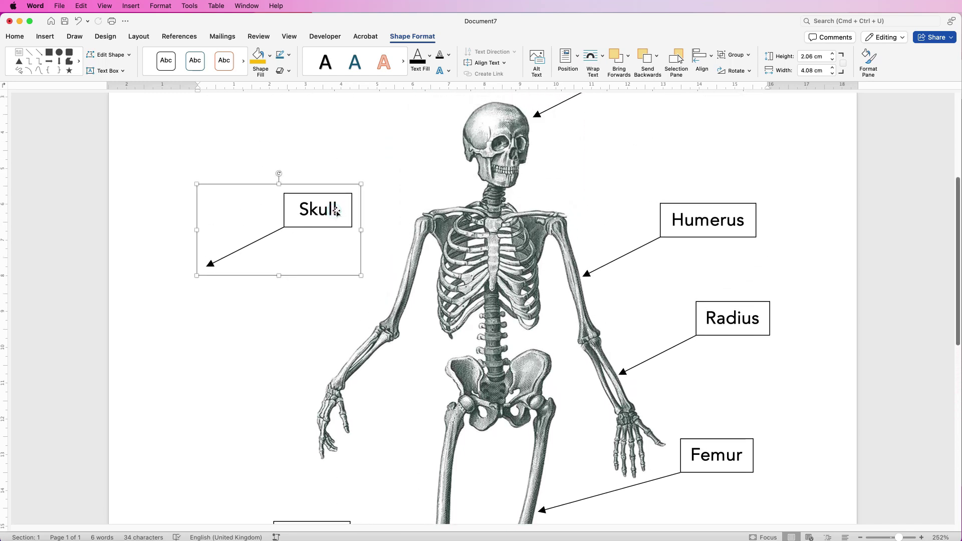
double_click(335, 211)
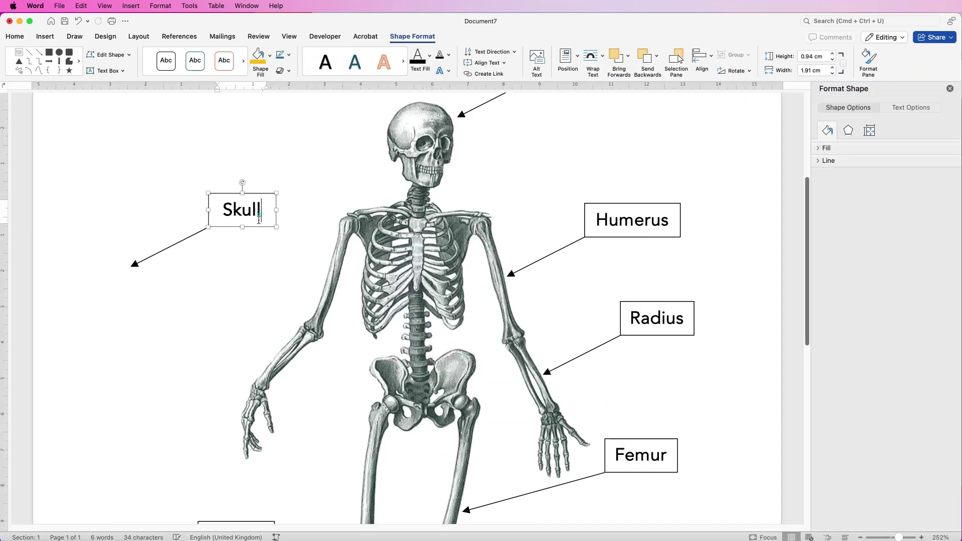
key(BackSpace)
key(BackSpace)
key(BackSpace)
key(BackSpace)
key(BackSpace)
text(Clavical)
drag(253, 197, 274, 153)
drag(365, 205, 393, 215)
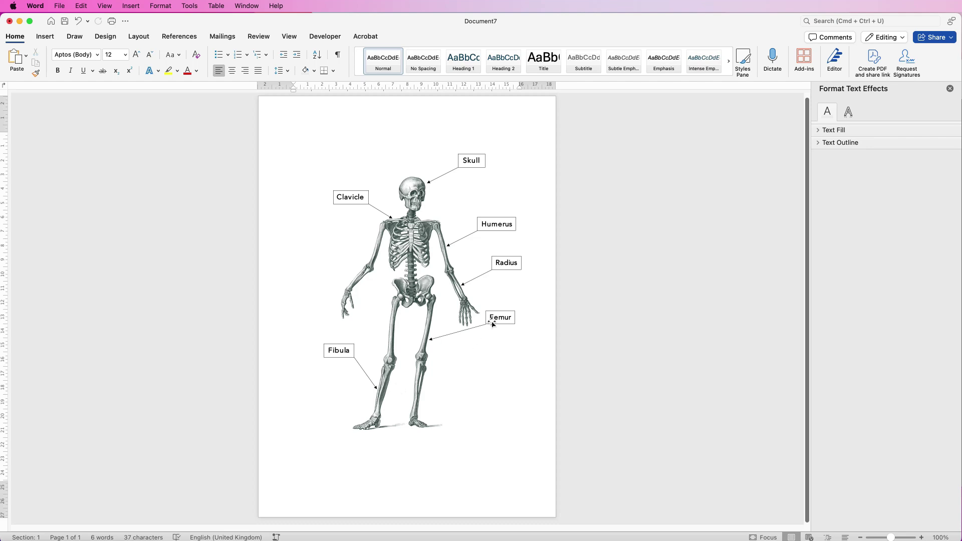
Step: Select all callouts and the skeleton via the Selection Pane and group them into one 20.39 × 14.57 cm object
click(478, 165)
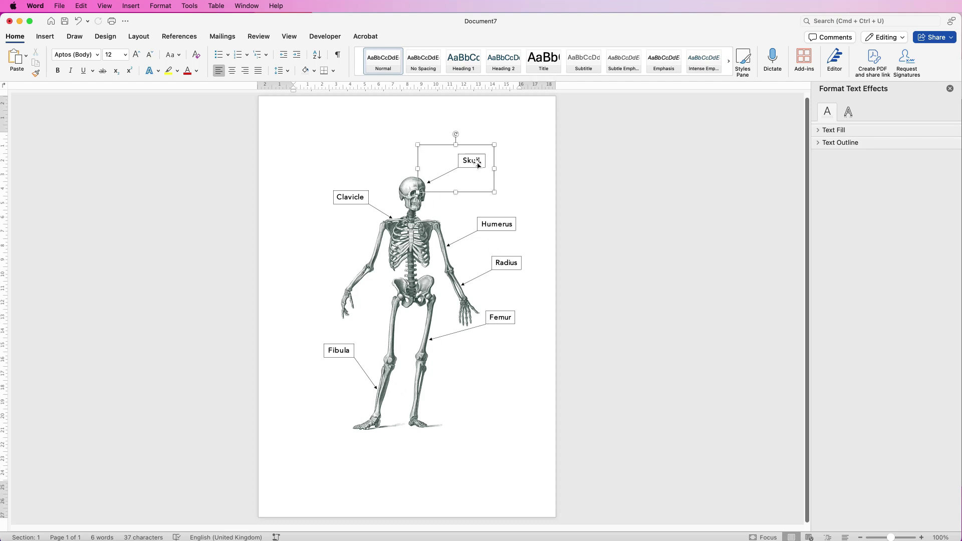
click(477, 164)
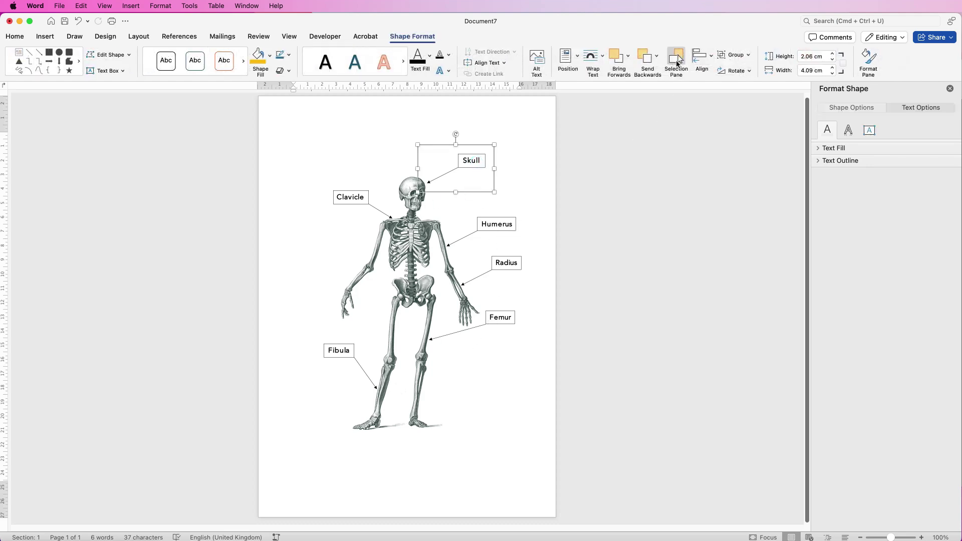
click(676, 60)
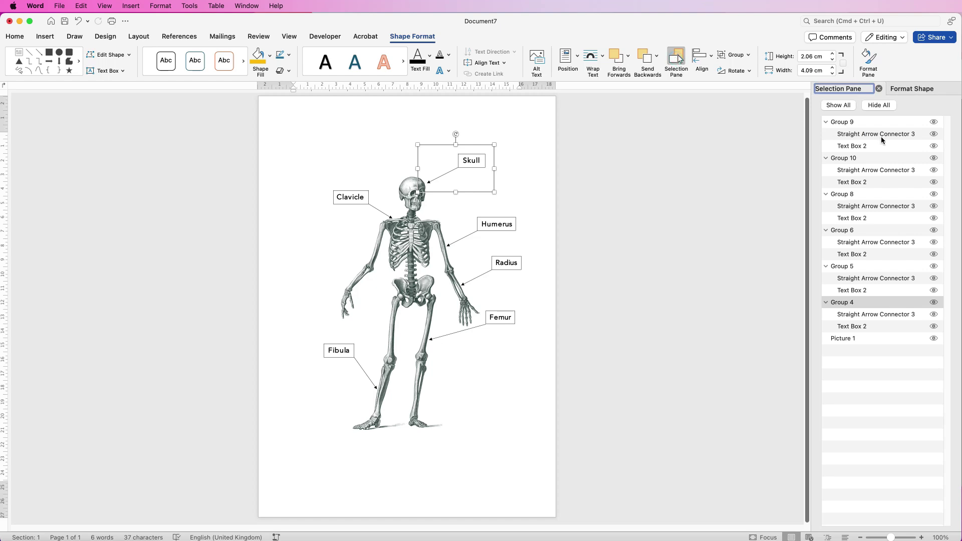
click(872, 122)
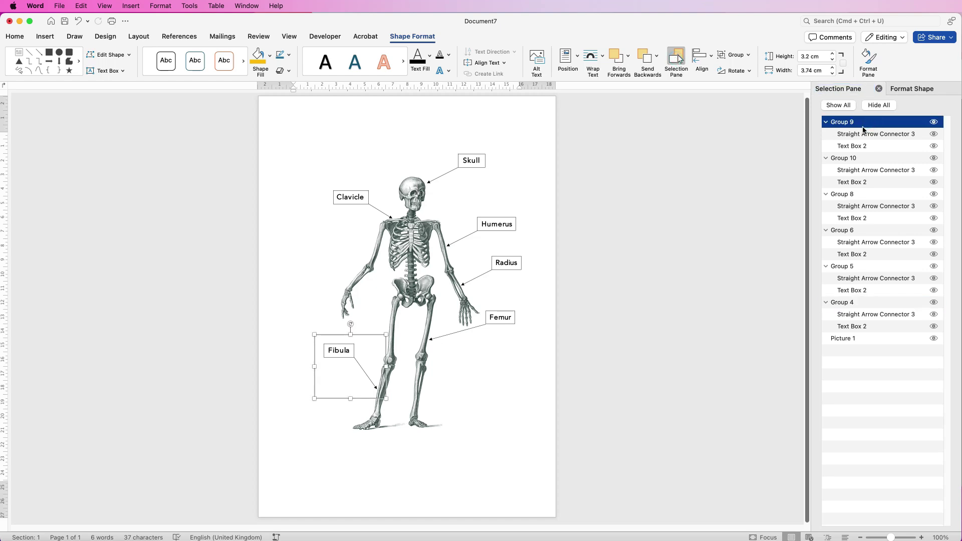
key(super+a)
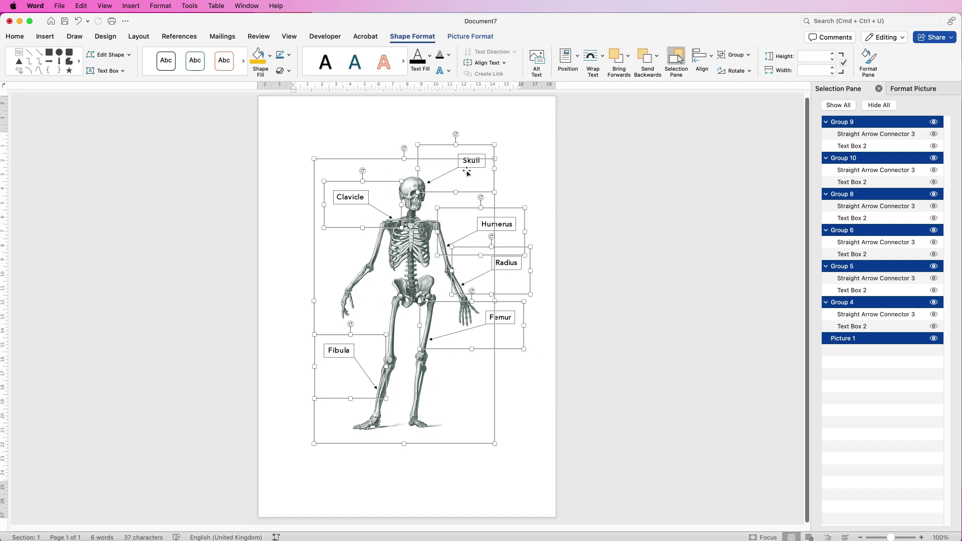
click(736, 55)
click(743, 69)
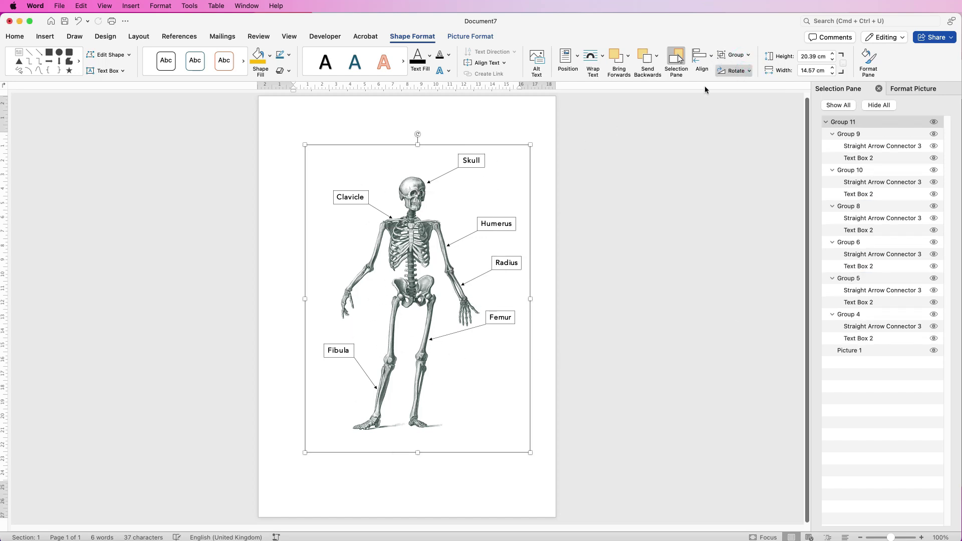
drag(410, 253, 405, 240)
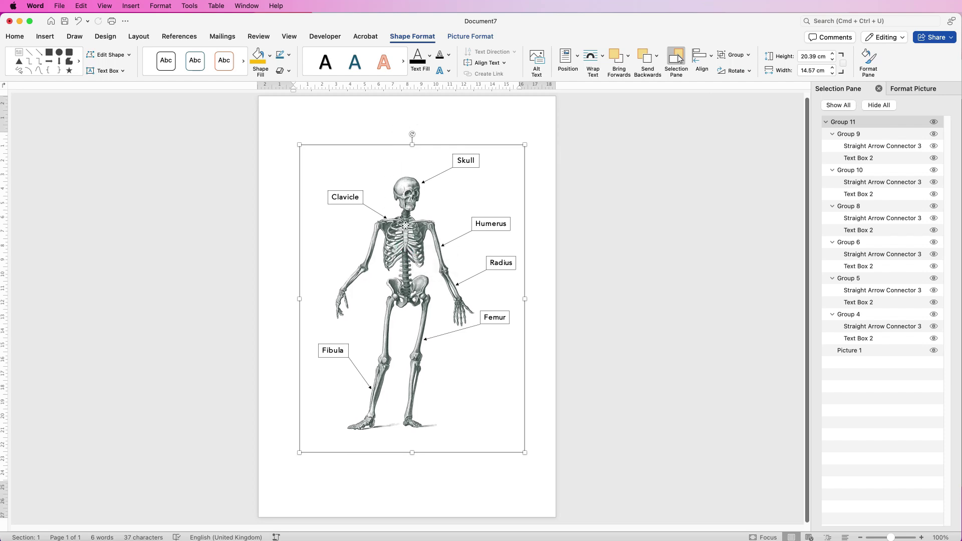
Step: Save the grouped diagram as the PNG image Picture 1.png on the Desktop
right_click(405, 223)
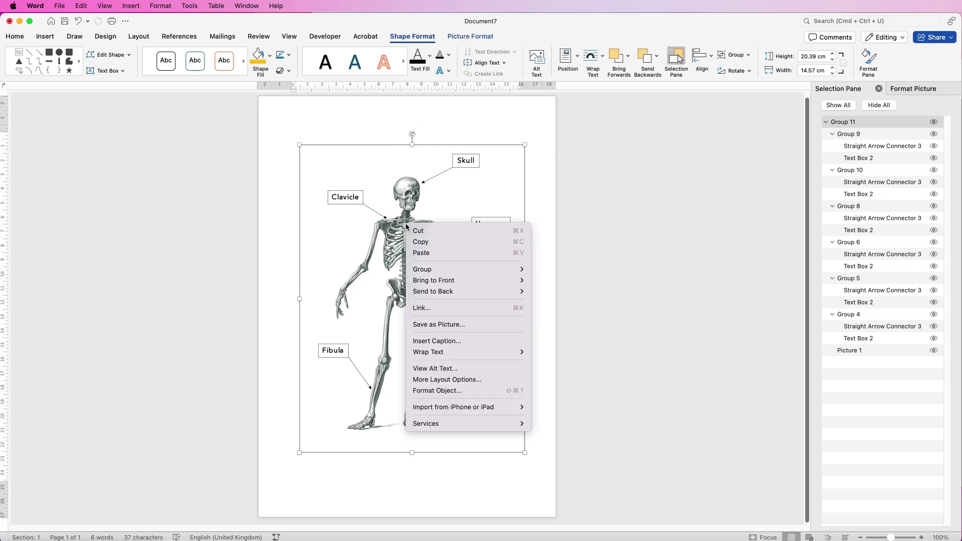
click(431, 324)
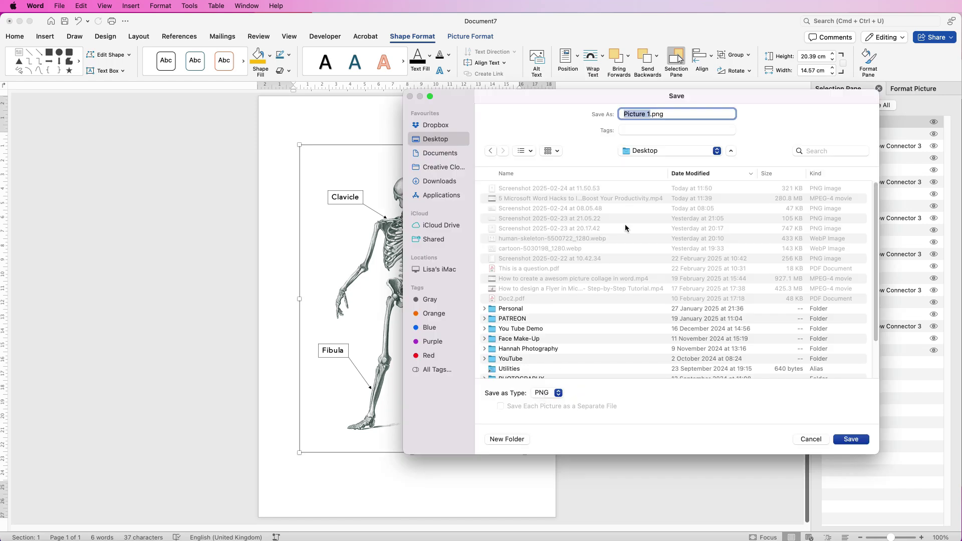
click(850, 439)
click(533, 300)
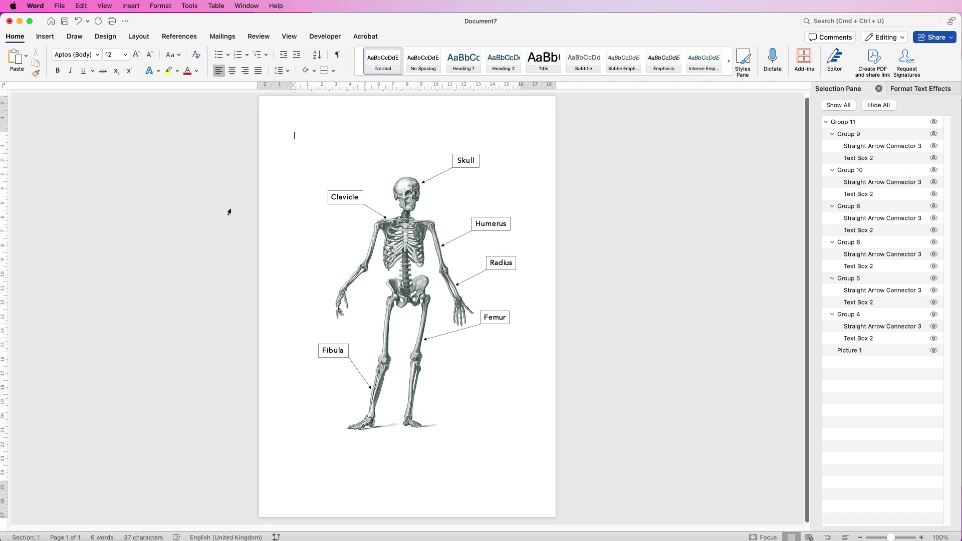
key(super+shift+4)
drag(263, 99, 552, 514)
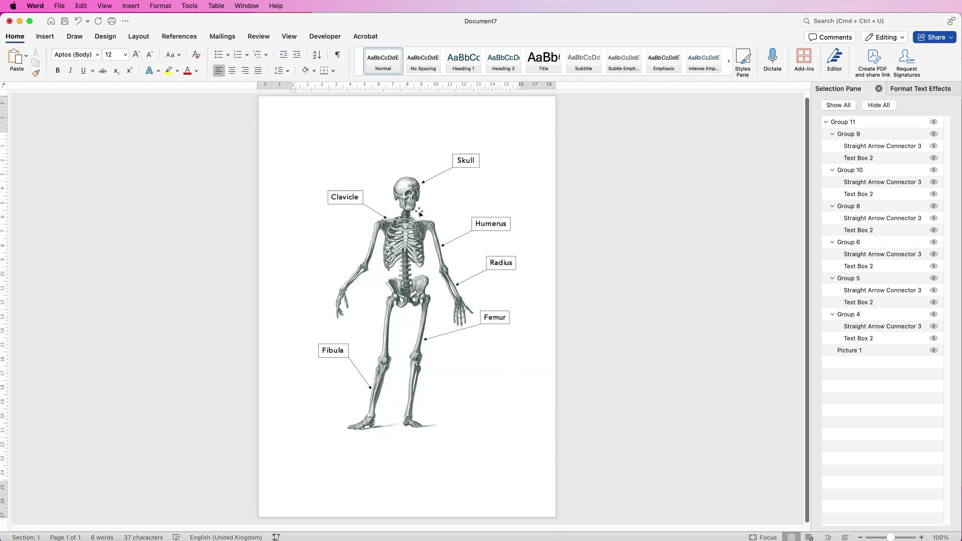